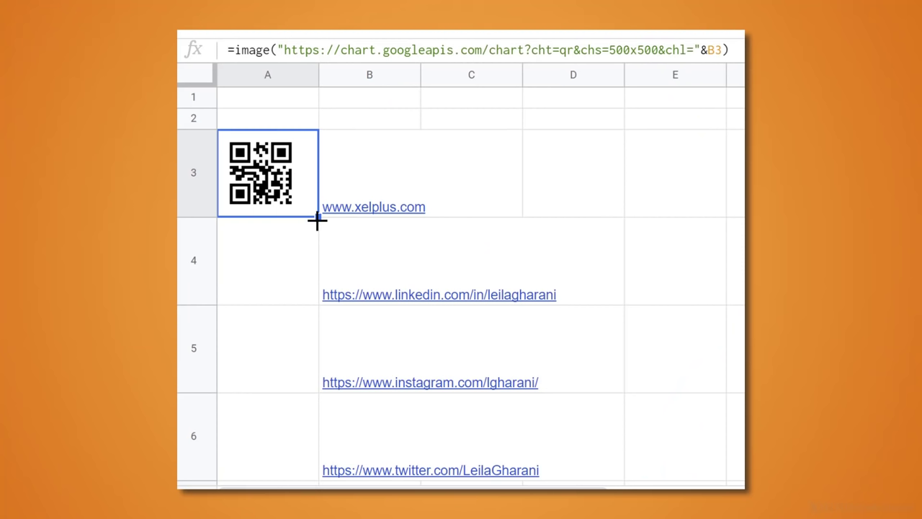
- Fill the QR code image formula from A3 down through A6 for the remaining links
{"action": "left_click_drag", "start_coordinate": [317, 222], "coordinate": [286, 497]}
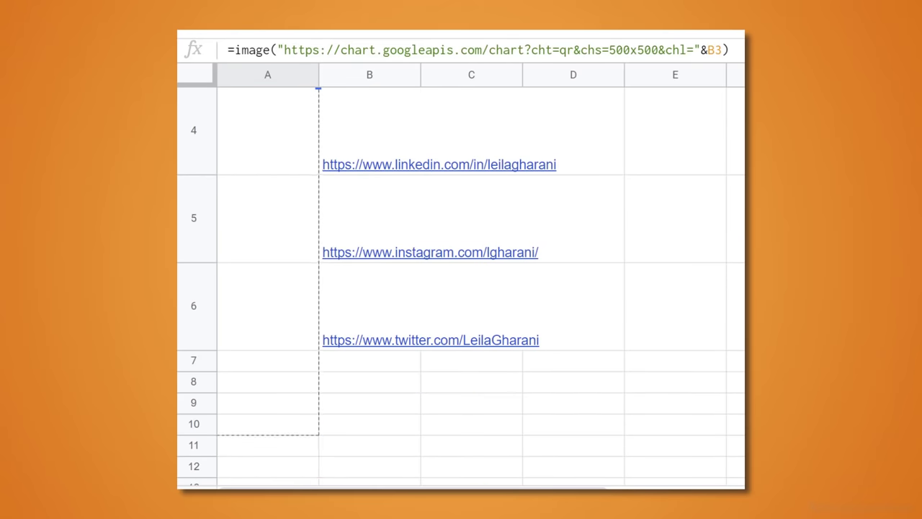
{"action": "left_click_drag", "start_coordinate": [284, 447], "coordinate": [280, 323]}
{"action": "scroll", "coordinate": [261, 335], "scroll_direction": "up", "scroll_amount": 3}
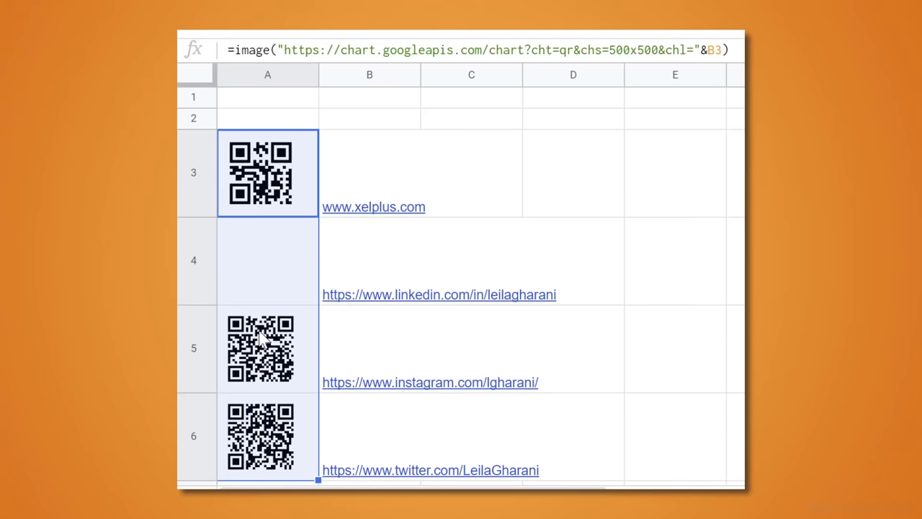
{"action": "left_click", "coordinate": [261, 260]}
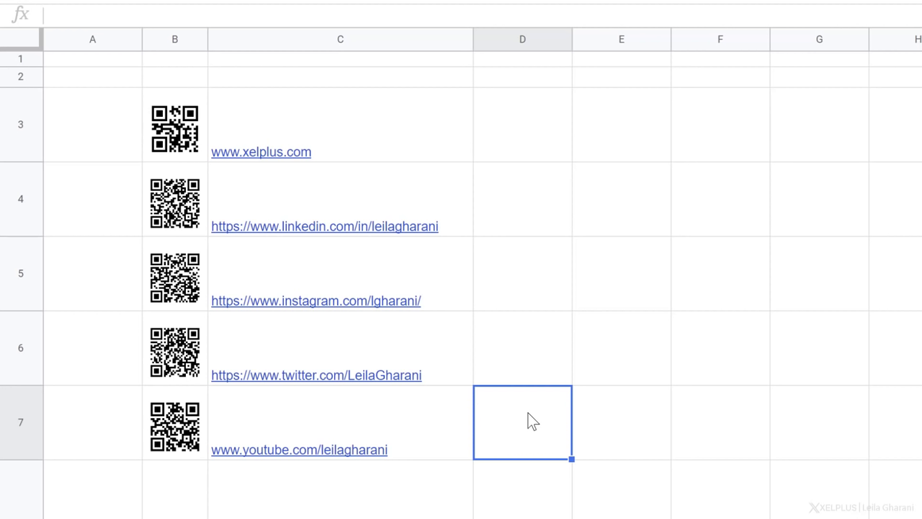
- Copy the YouTube channel link from C7 into cell C8
{"action": "scroll", "coordinate": [531, 418], "scroll_direction": "down", "scroll_amount": 3}
{"action": "left_click", "coordinate": [451, 440]}
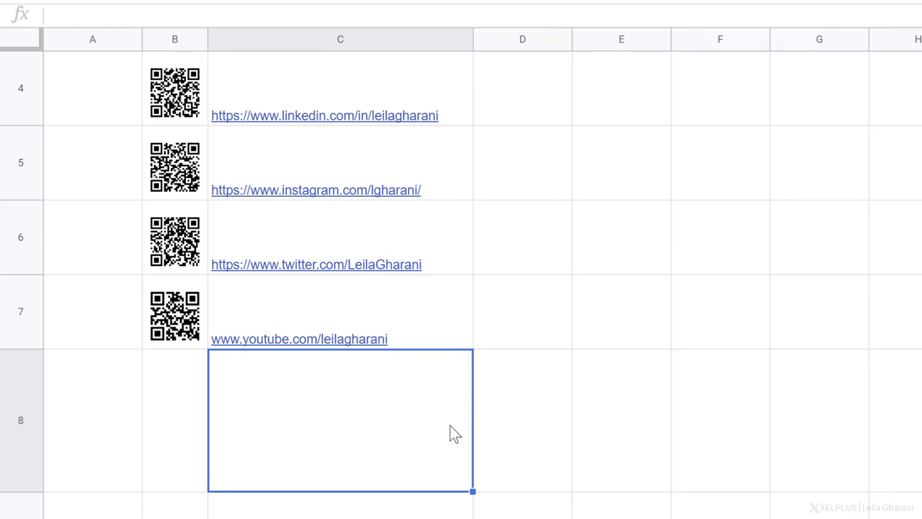
{"action": "key", "text": "Up"}
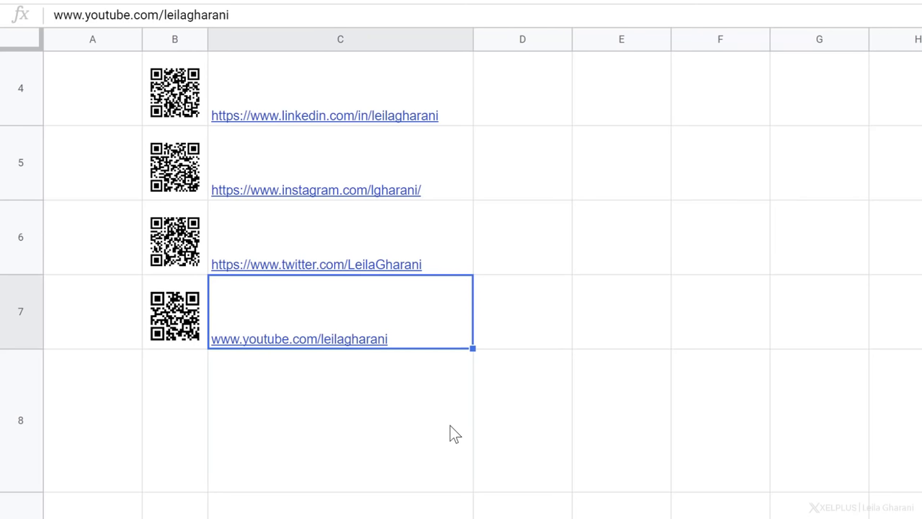
{"action": "key", "text": "ctrl+c"}
{"action": "key", "text": "Down"}
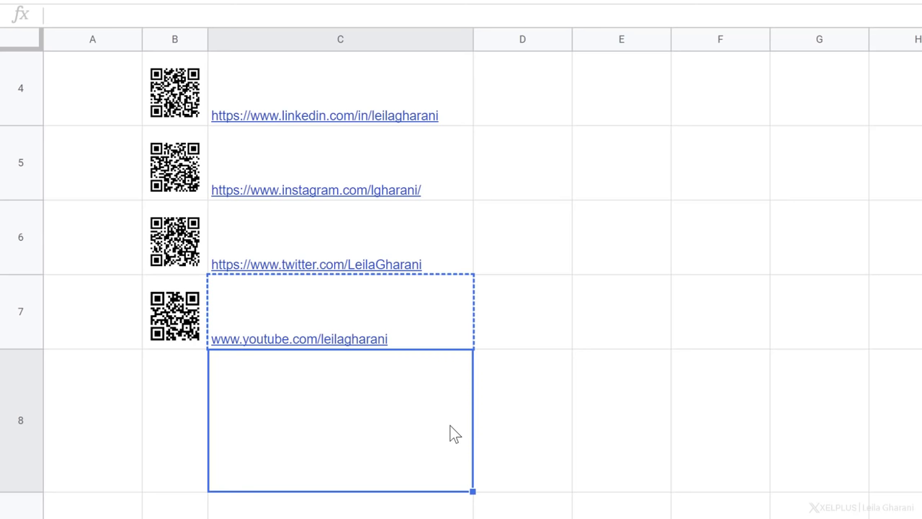
{"action": "key", "text": "ctrl+v"}
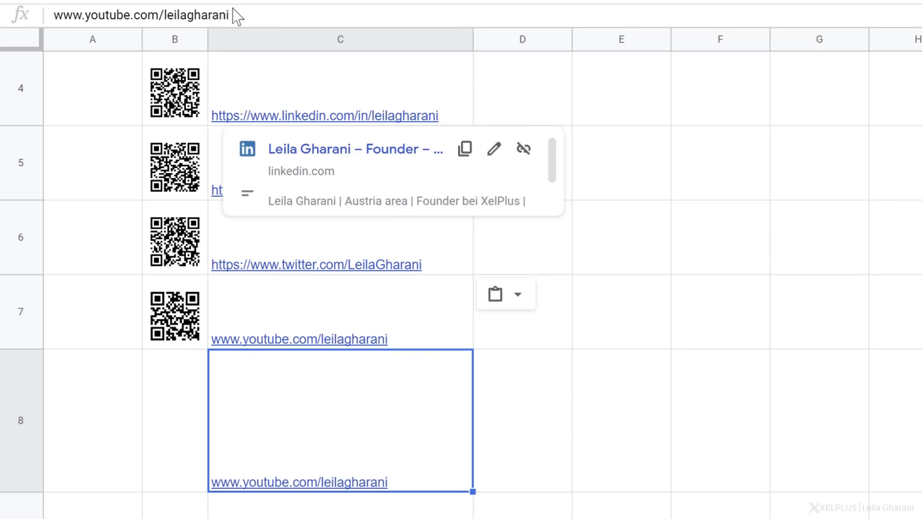
- Append "?sub_confirmation=1" to the end of the YouTube link in C8
{"action": "left_click", "coordinate": [237, 16]}
{"action": "type", "text": "?sub_confirmati"}
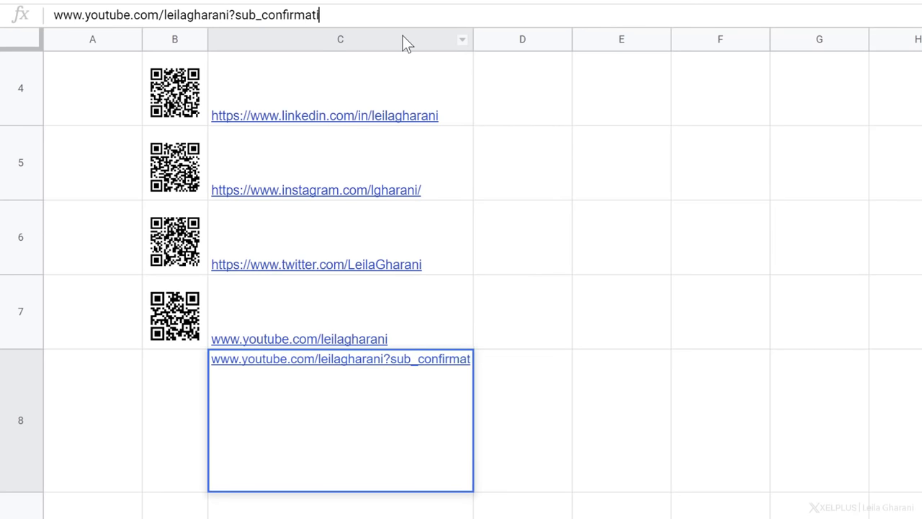
{"action": "type", "text": "on=1"}
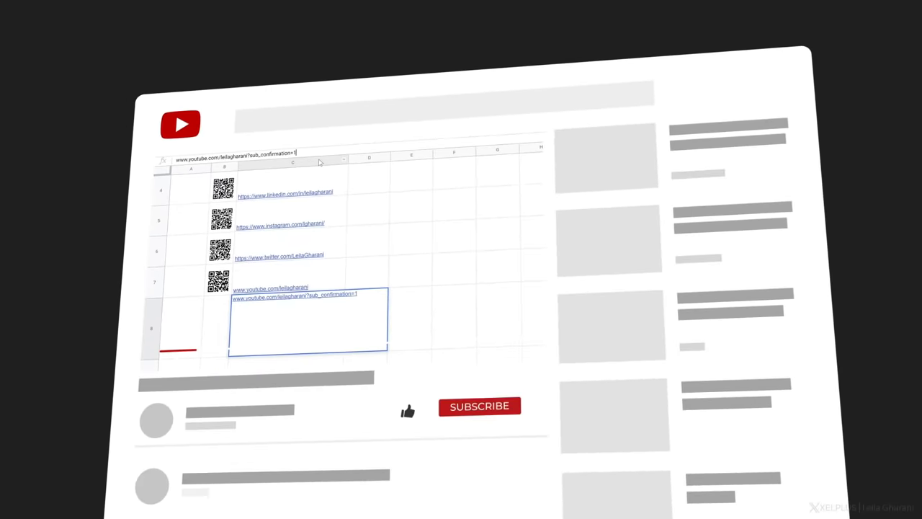
{"action": "key", "text": "ctrl+Return"}
{"action": "scroll", "coordinate": [319, 162], "scroll_direction": "down", "scroll_amount": 1}
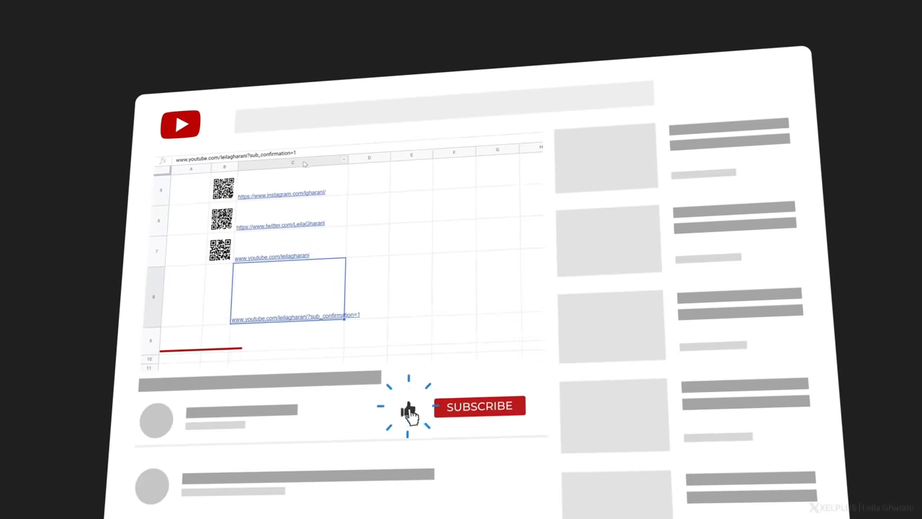
- Fill the QR code formula from B7 down to B8 for the subscribe-confirmation link
{"action": "left_click", "coordinate": [219, 258]}
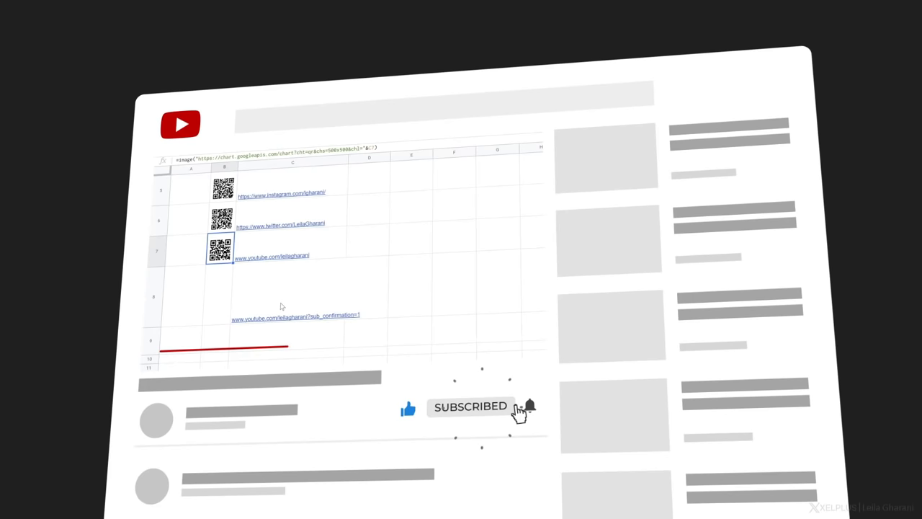
{"action": "left_click", "coordinate": [277, 305]}
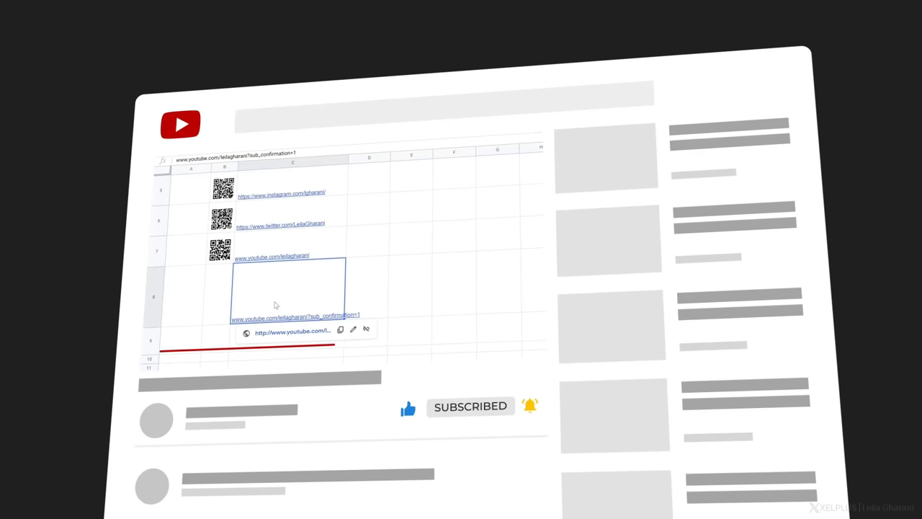
{"action": "left_click", "coordinate": [222, 253]}
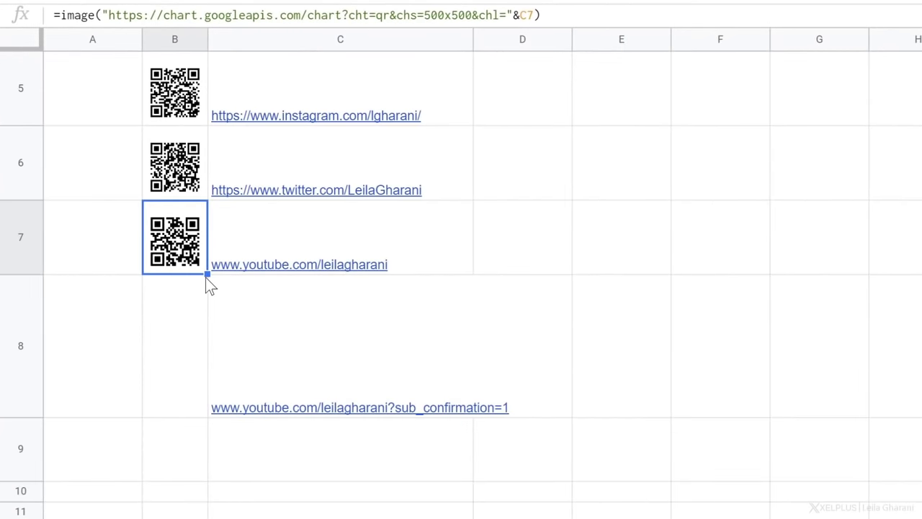
{"action": "left_click_drag", "start_coordinate": [207, 274], "coordinate": [181, 424]}
{"action": "left_click", "coordinate": [181, 408]}
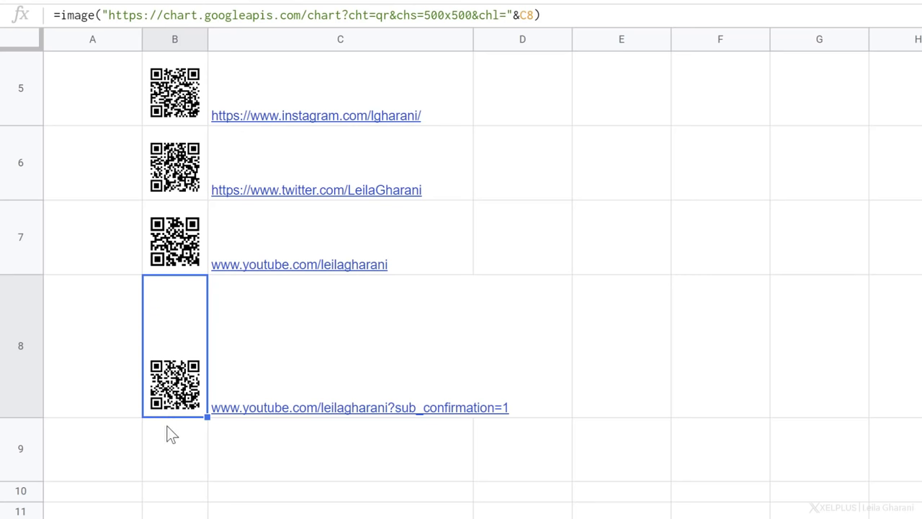
- Copy the QR code from B8 into the PowerPoint slide, replacing its title and subtitle placeholders
{"action": "key", "text": "ctrl+c"}
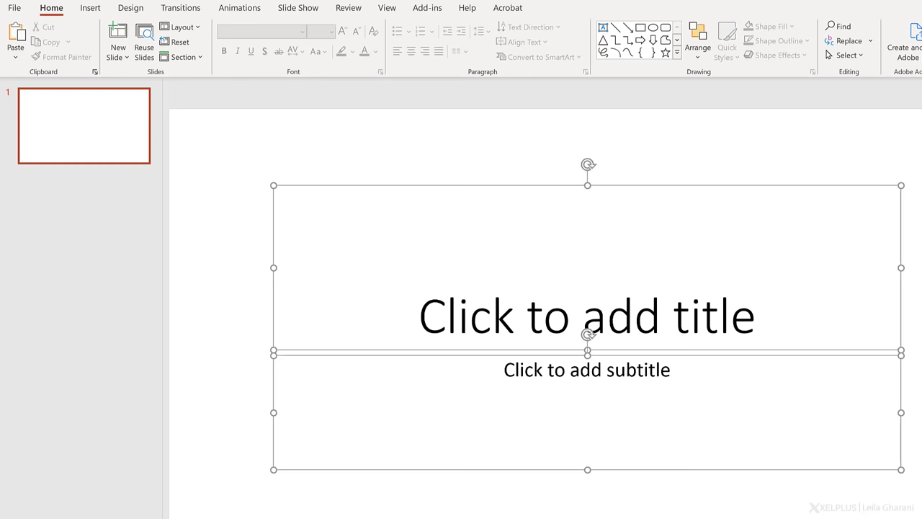
{"action": "key", "text": "Delete"}
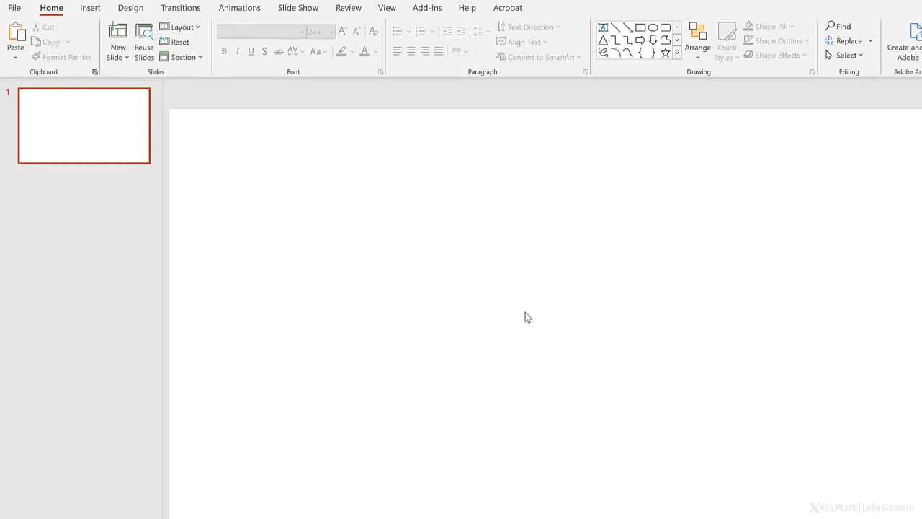
{"action": "key", "text": "ctrl+v"}
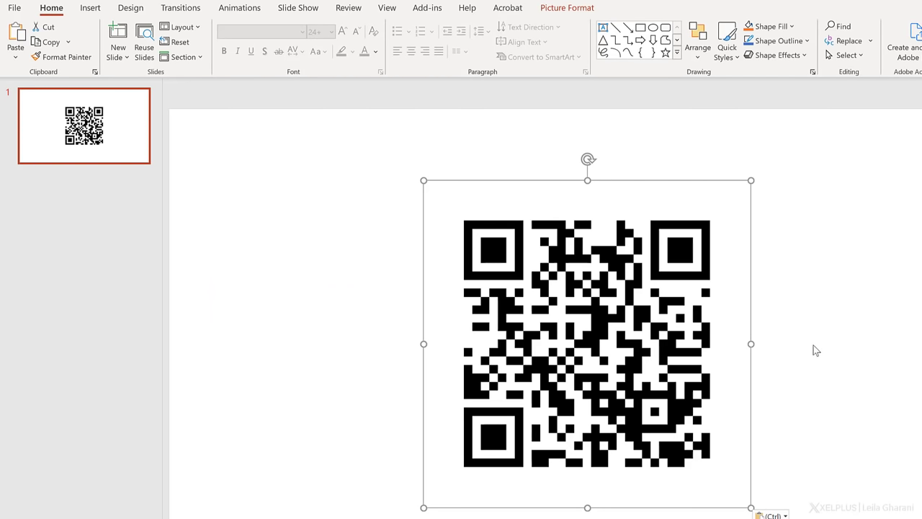
{"action": "left_click", "coordinate": [813, 345]}
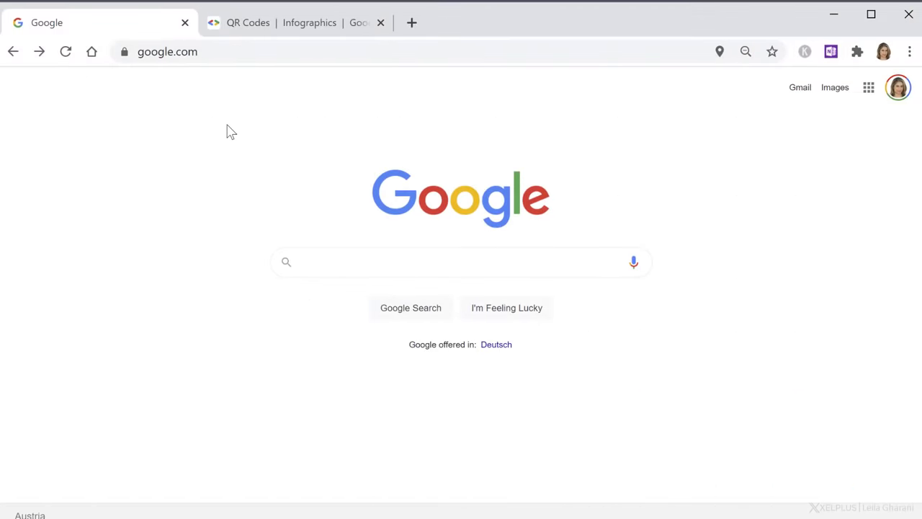
- Switch to the web browser and create a new blank Google Sheets spreadsheet through sheets.new
{"action": "left_click", "coordinate": [254, 57]}
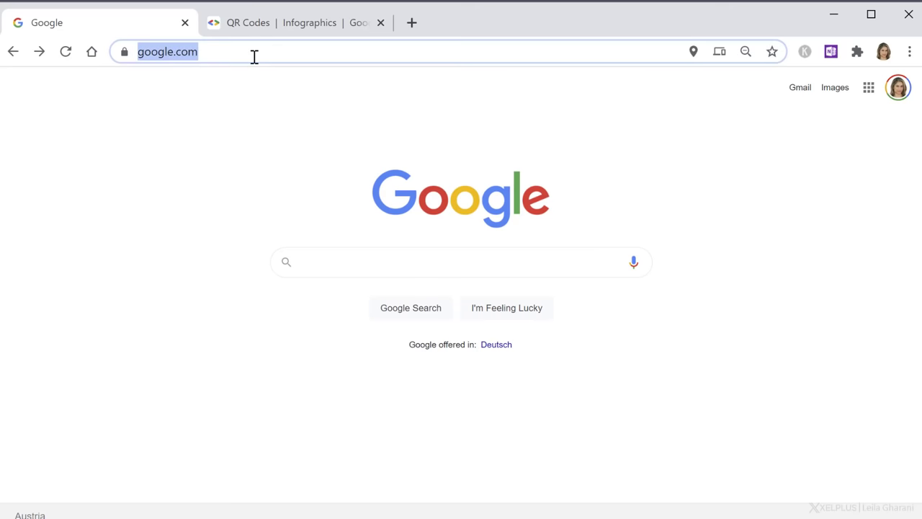
{"action": "type", "text": "sheets"}
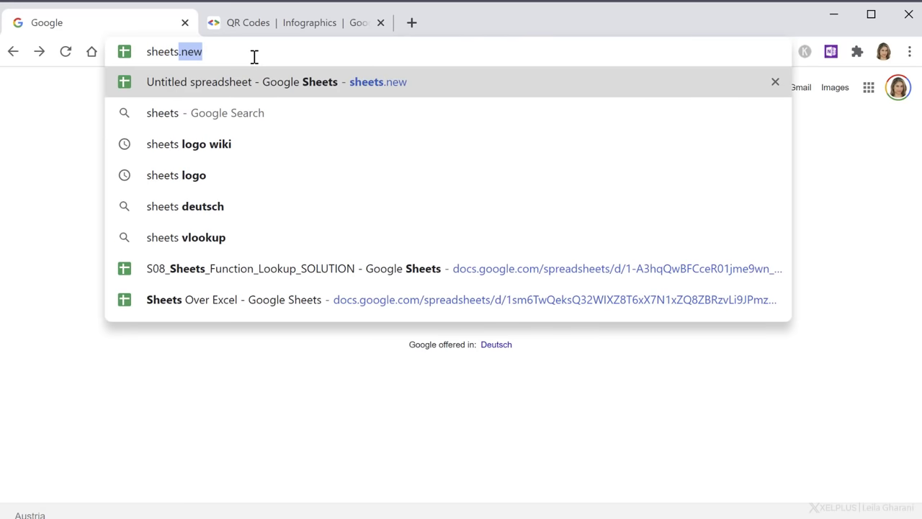
{"action": "key", "text": "Return"}
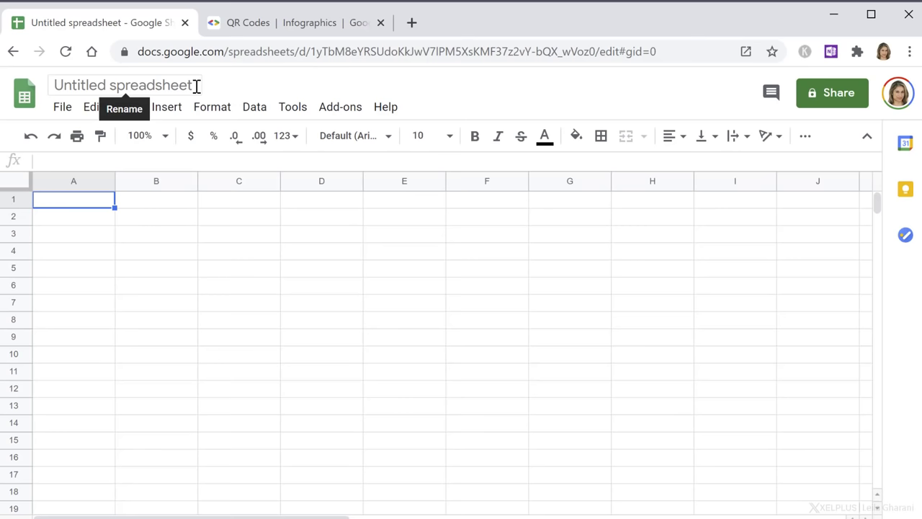
- Rename the untitled spreadsheet as "Create QR Code"
{"action": "left_click", "coordinate": [197, 85]}
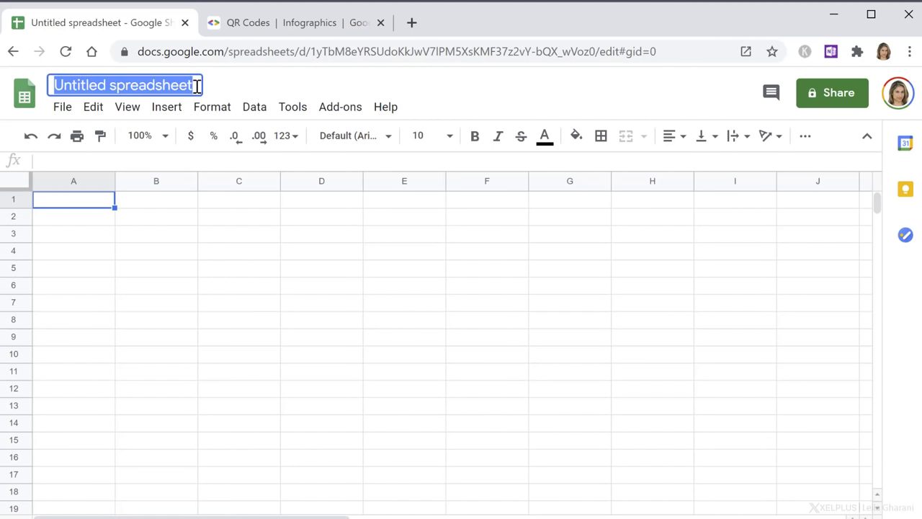
{"action": "type", "text": "Create"}
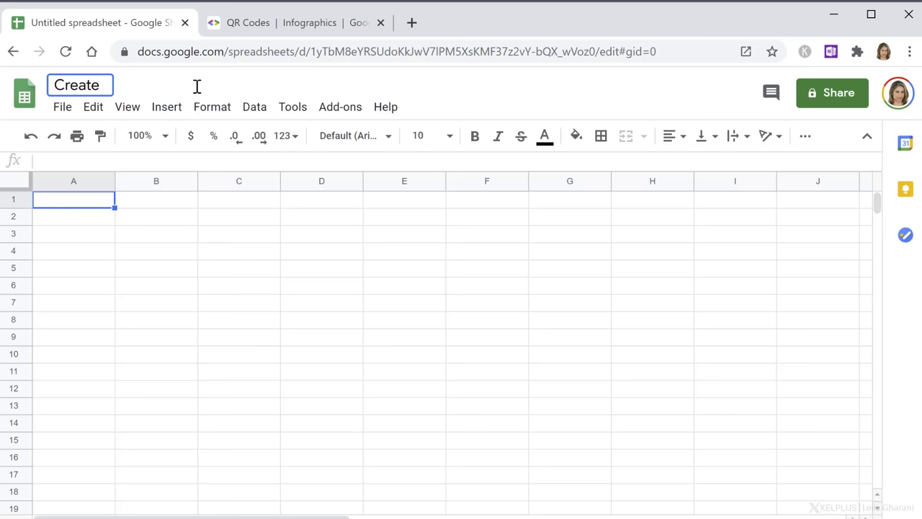
{"action": "type", "text": " QR Code"}
{"action": "key", "text": "Return"}
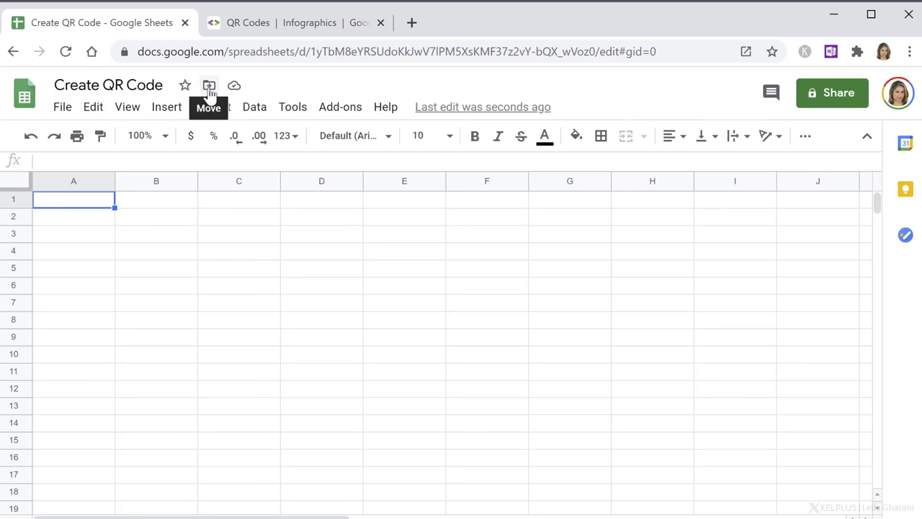
- Paste the copied list of website and social media links into column B starting at B3, and select A3
{"action": "left_click", "coordinate": [138, 239]}
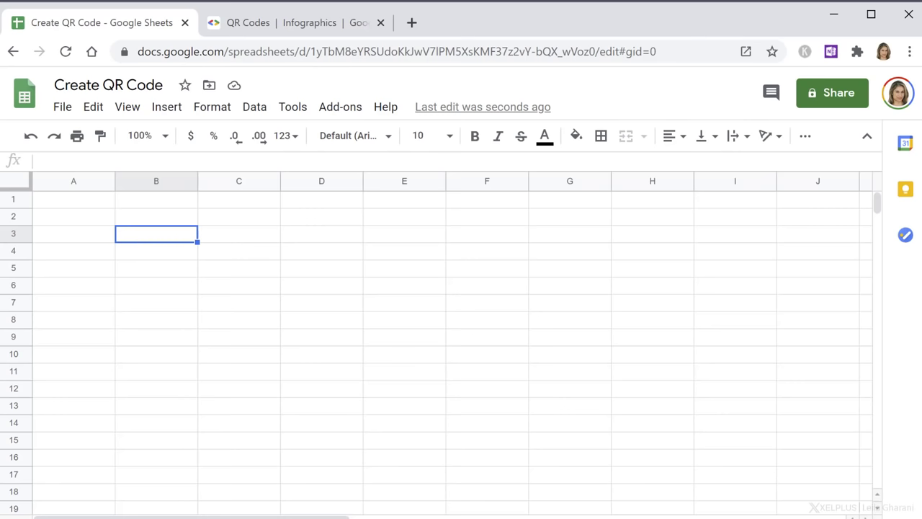
{"action": "key", "text": "ctrl+v"}
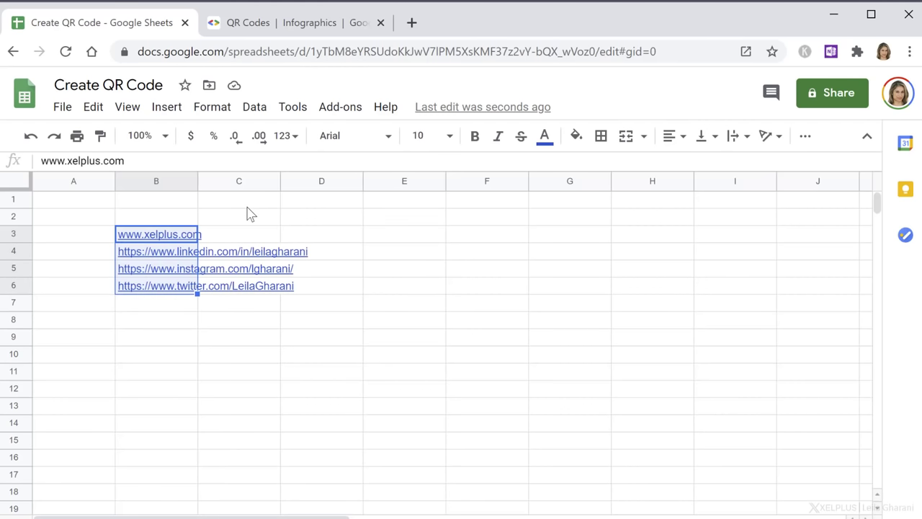
{"action": "left_click", "coordinate": [62, 240]}
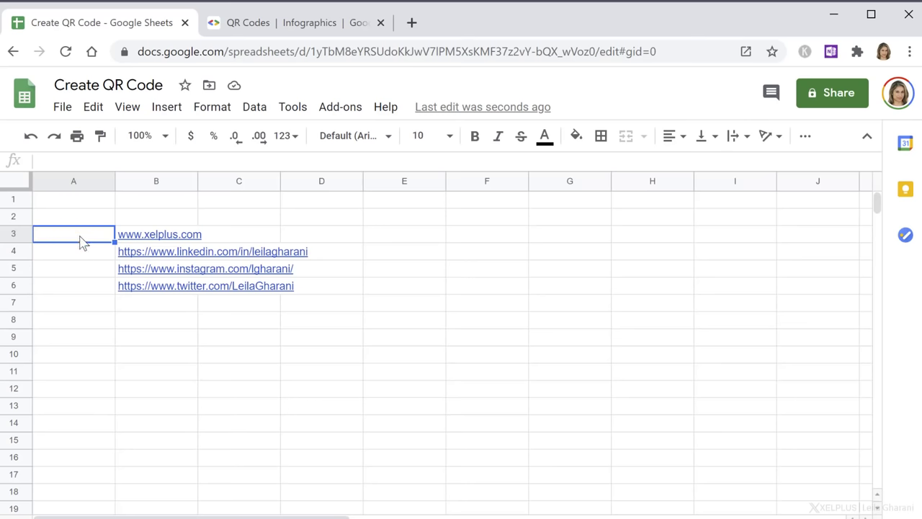
- Examine the root URL and the required and optional query parameters in the Google Charts QR Codes reference
{"action": "left_click", "coordinate": [249, 27]}
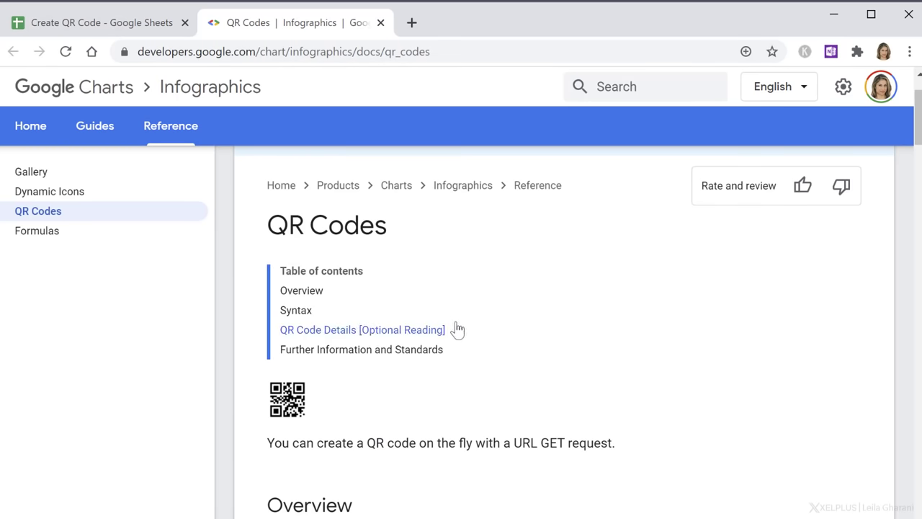
{"action": "scroll", "coordinate": [457, 327], "scroll_direction": "down", "scroll_amount": 3}
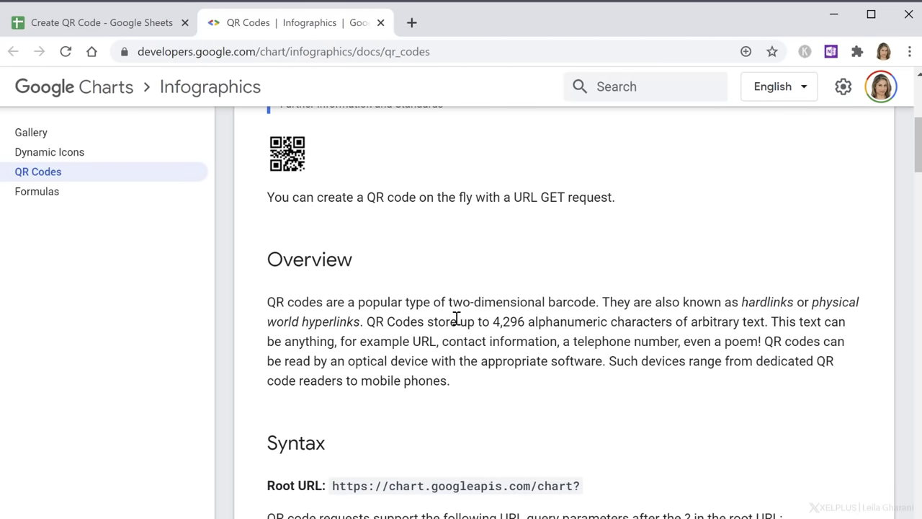
{"action": "scroll", "coordinate": [456, 321], "scroll_direction": "down", "scroll_amount": 2}
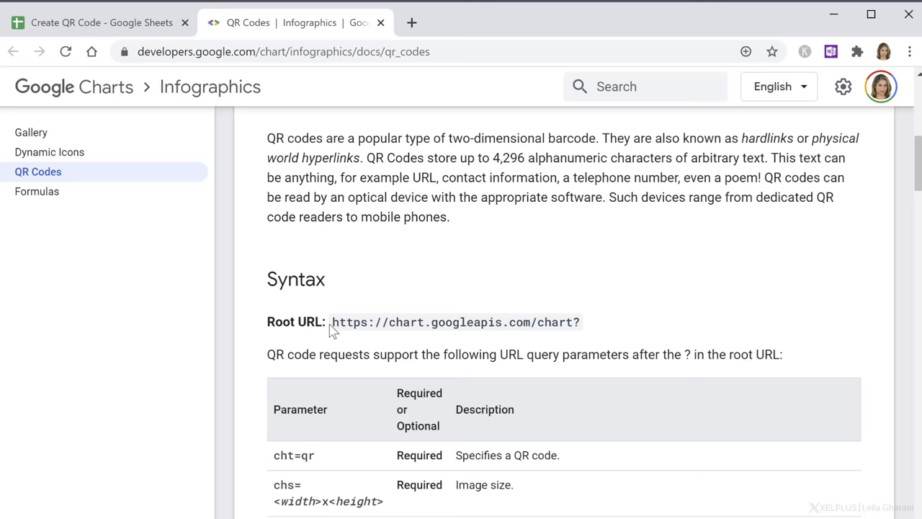
{"action": "left_click_drag", "start_coordinate": [332, 326], "coordinate": [603, 326]}
{"action": "scroll", "coordinate": [606, 327], "scroll_direction": "down", "scroll_amount": 2}
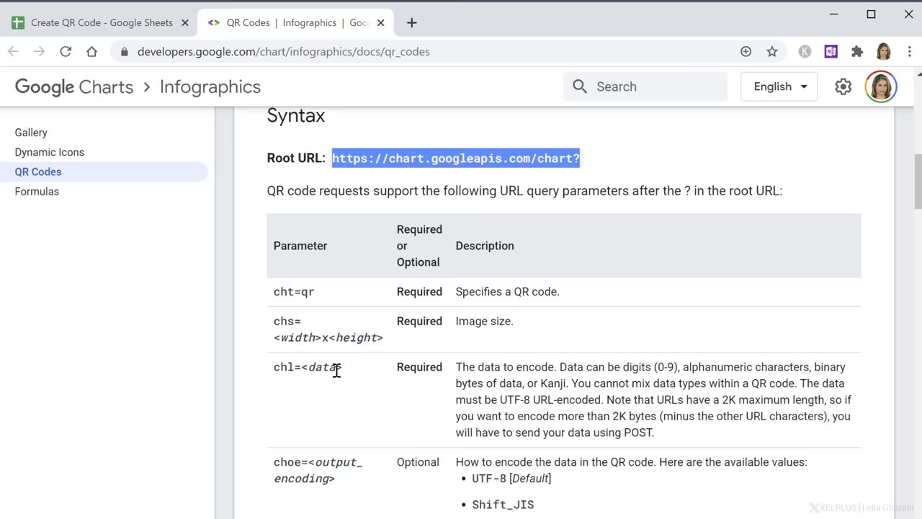
{"action": "left_click_drag", "start_coordinate": [343, 367], "coordinate": [302, 367]}
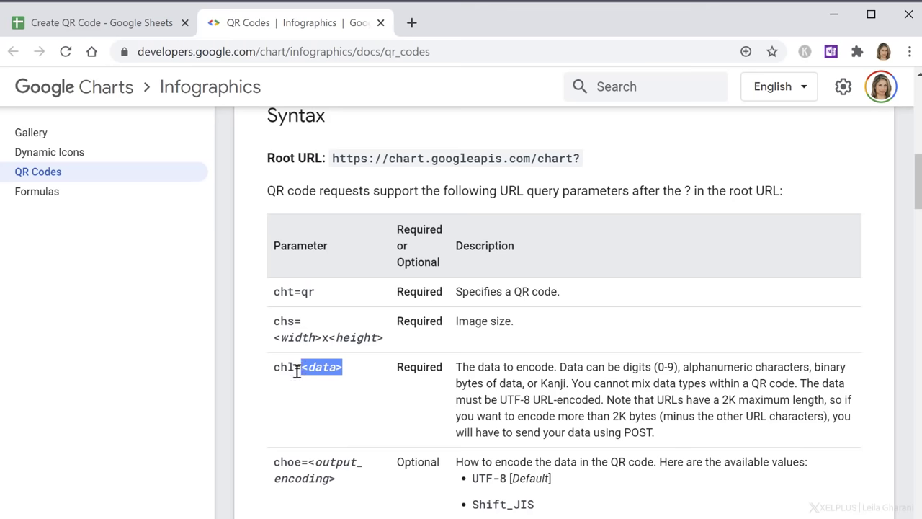
{"action": "scroll", "coordinate": [296, 372], "scroll_direction": "down", "scroll_amount": 2}
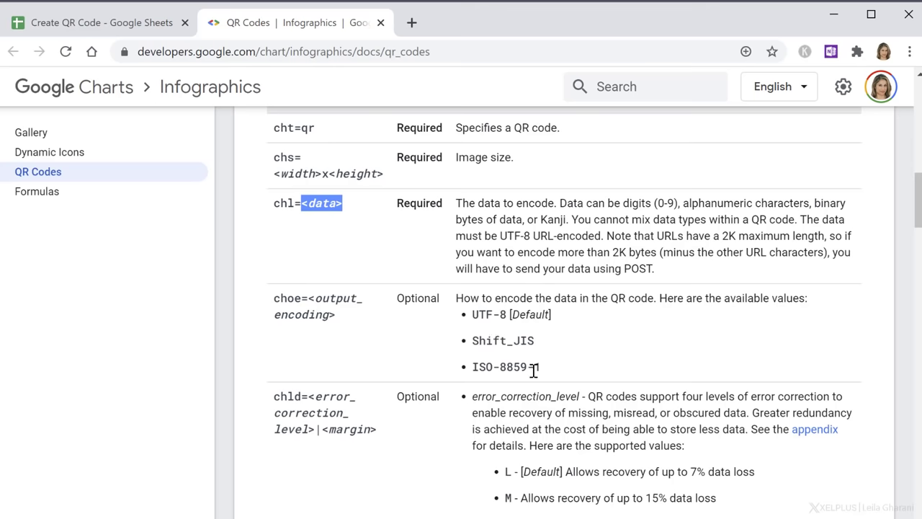
{"action": "scroll", "coordinate": [533, 369], "scroll_direction": "down", "scroll_amount": 1}
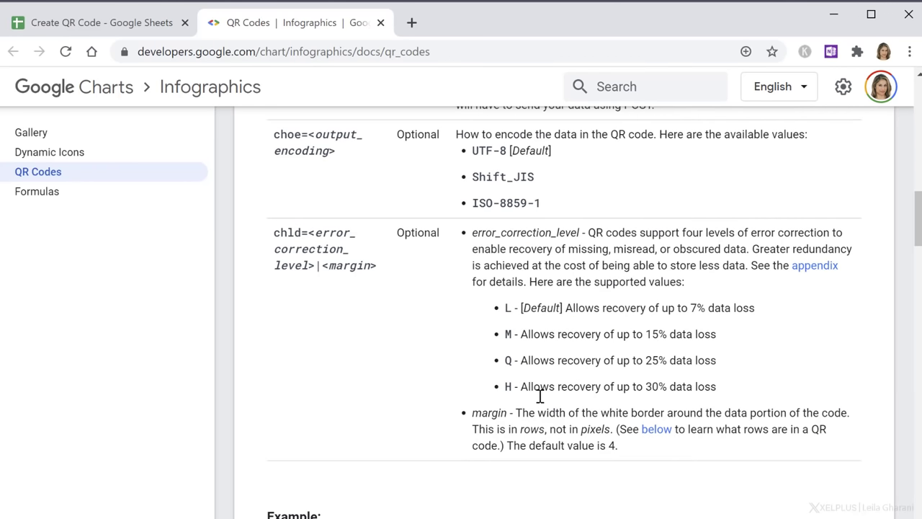
{"action": "scroll", "coordinate": [540, 395], "scroll_direction": "up", "scroll_amount": 6}
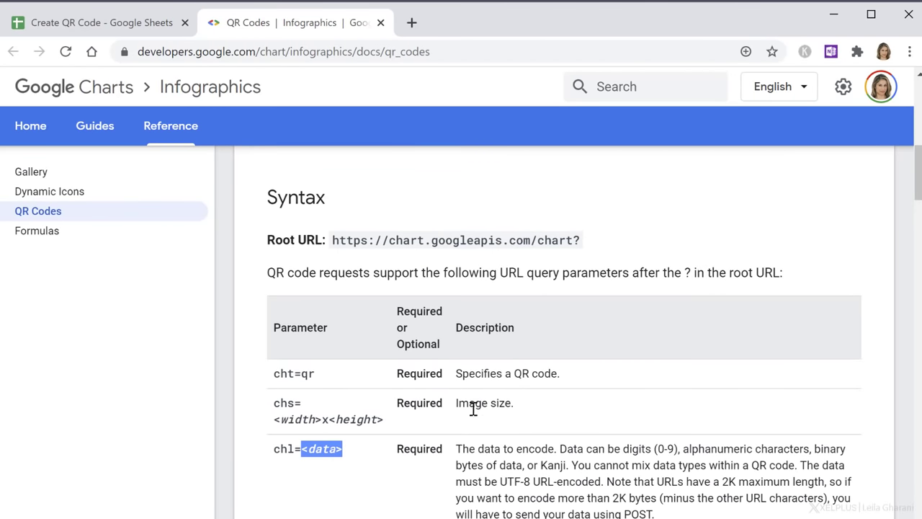
{"action": "left_click", "coordinate": [372, 463]}
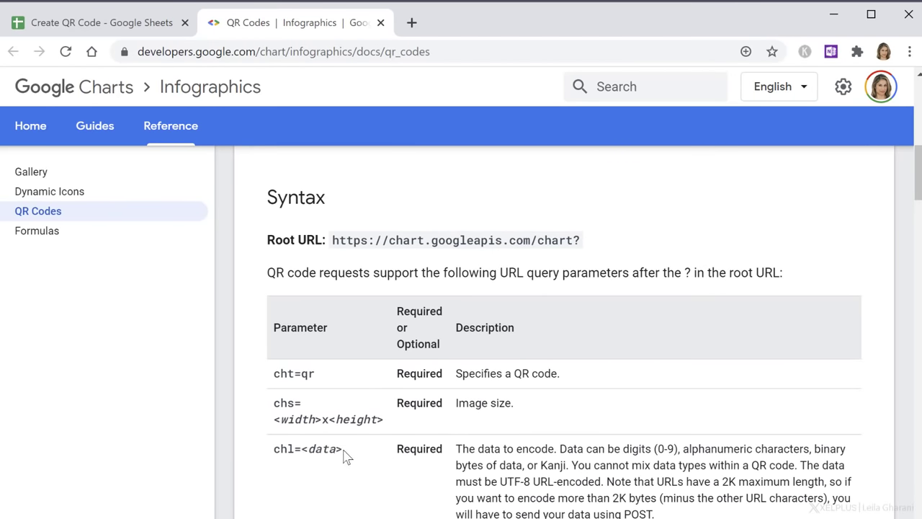
{"action": "left_click_drag", "start_coordinate": [345, 452], "coordinate": [277, 451]}
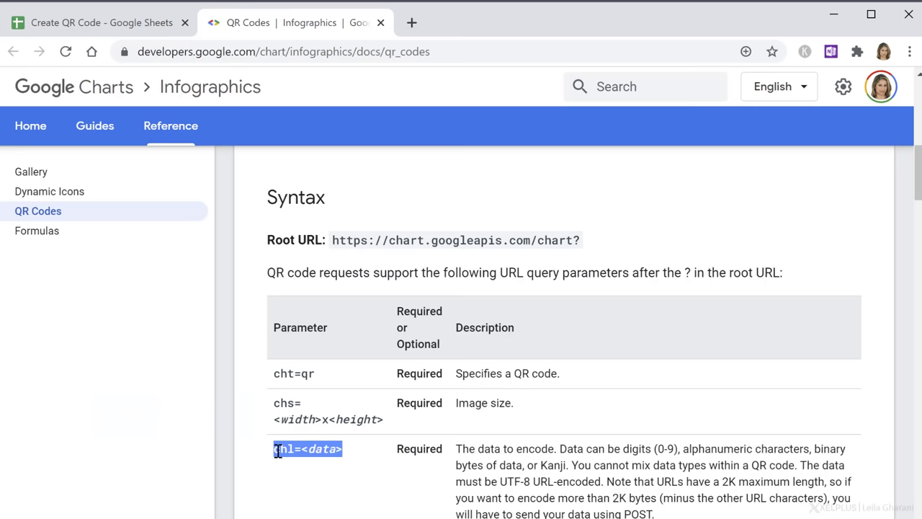
{"action": "key", "text": "ctrl+c"}
{"action": "triple_click", "coordinate": [335, 403]}
{"action": "key", "text": "ctrl+c"}
{"action": "left_click", "coordinate": [322, 382]}
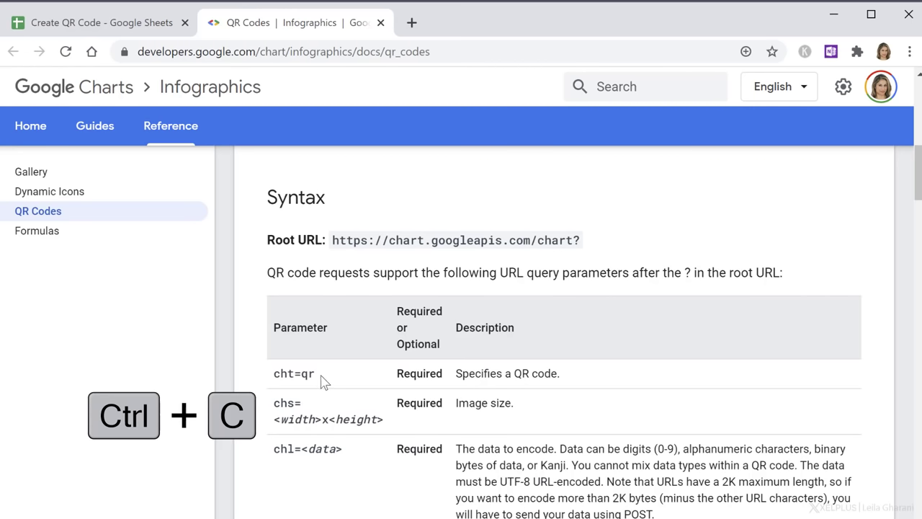
{"action": "left_click_drag", "start_coordinate": [322, 382], "coordinate": [277, 371]}
{"action": "key", "text": "ctrl+c"}
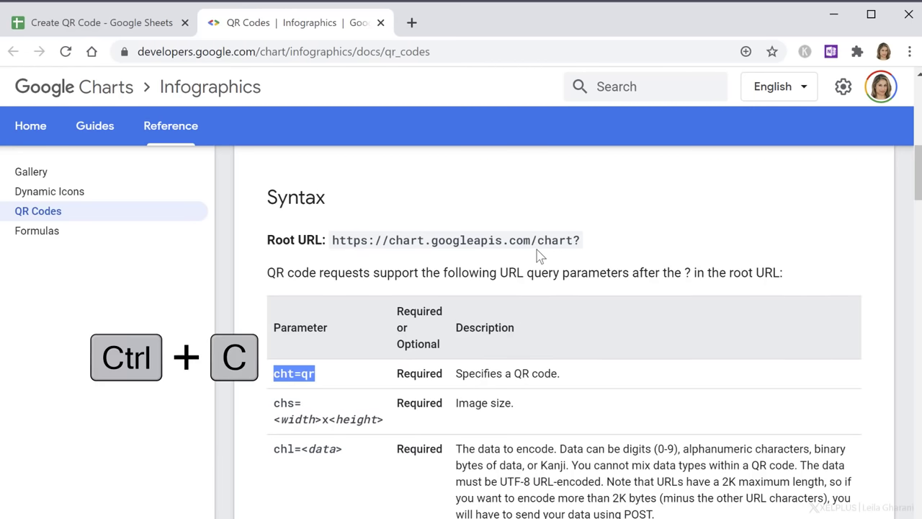
{"action": "left_click_drag", "start_coordinate": [582, 240], "coordinate": [331, 243]}
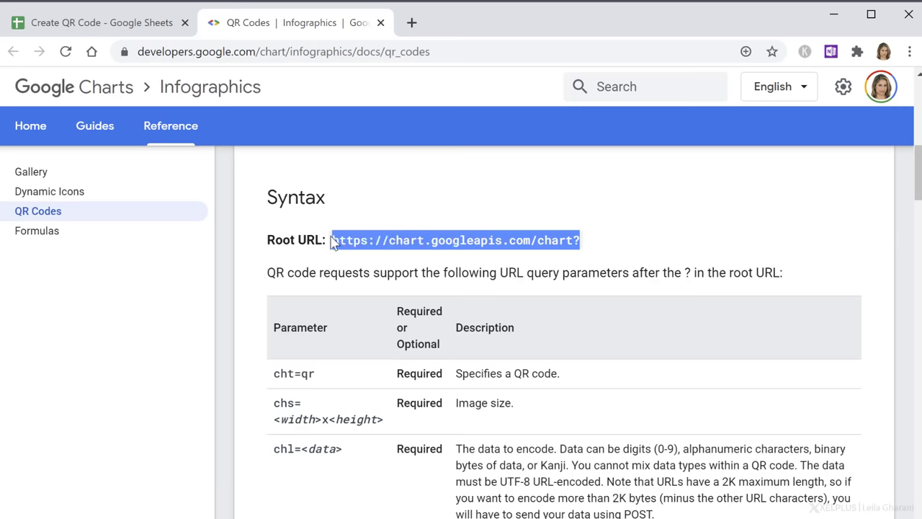
{"action": "key", "text": "ctrl+c"}
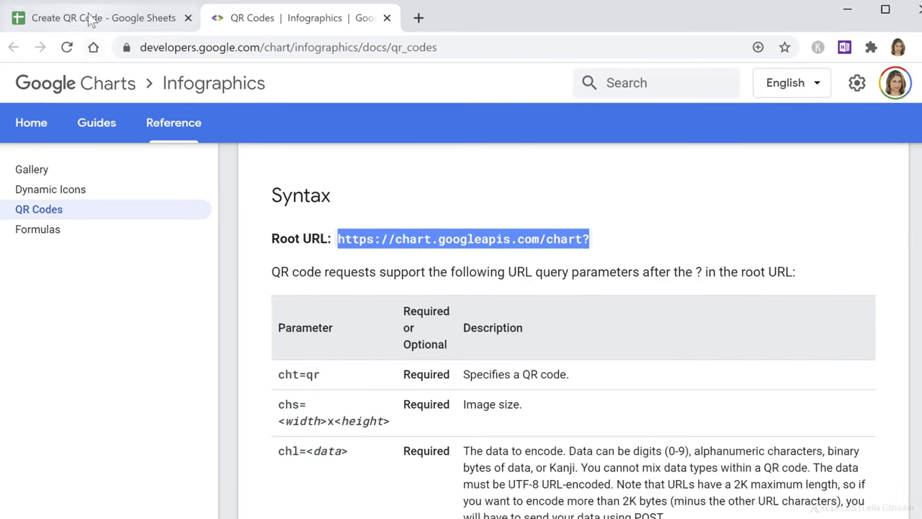
{"action": "left_click", "coordinate": [97, 23]}
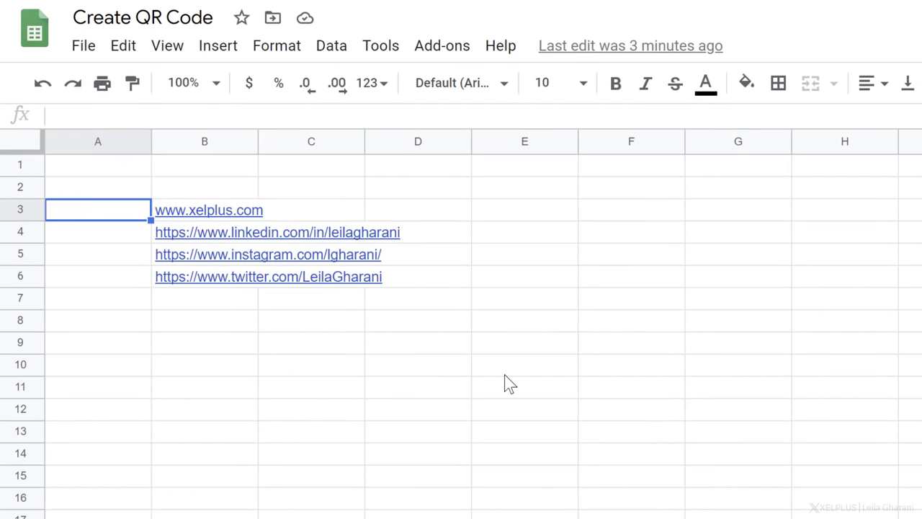
{"action": "type", "text": "=image"}
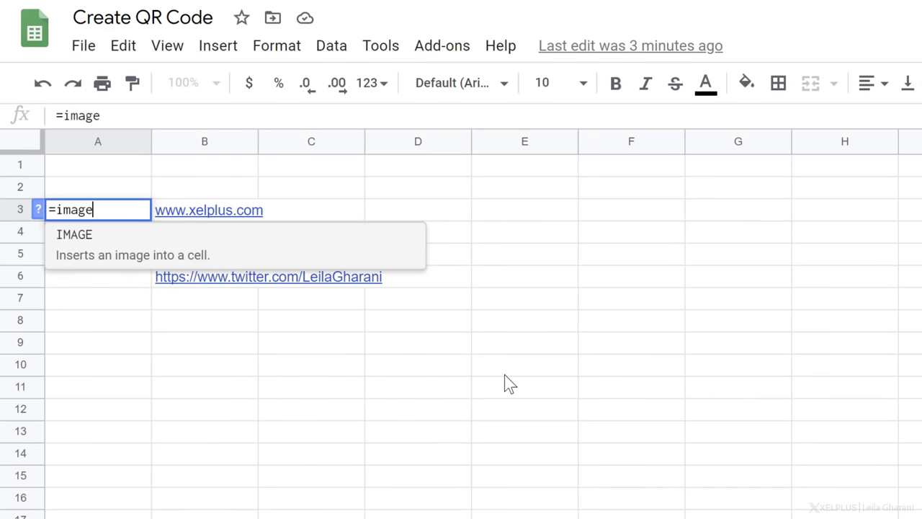
{"action": "type", "text": "("}
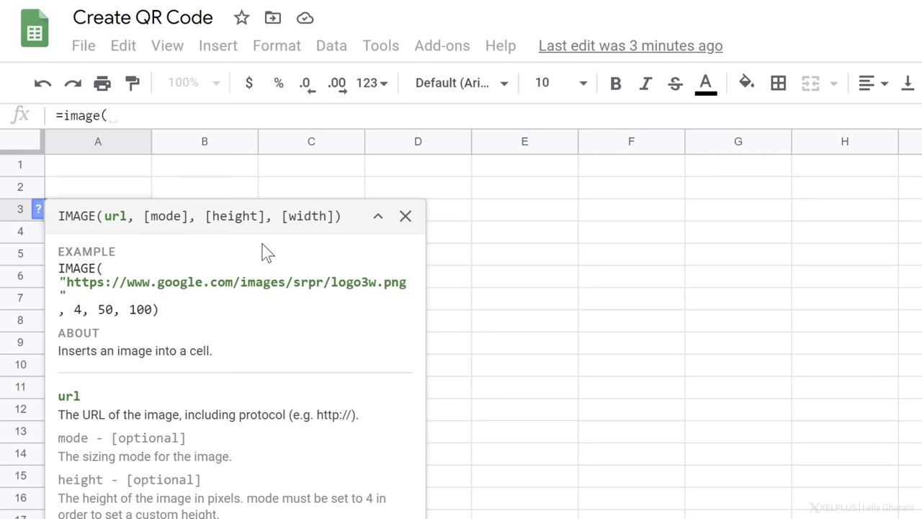
{"action": "type", "text": "\""}
{"action": "key", "text": "ctrl+v"}
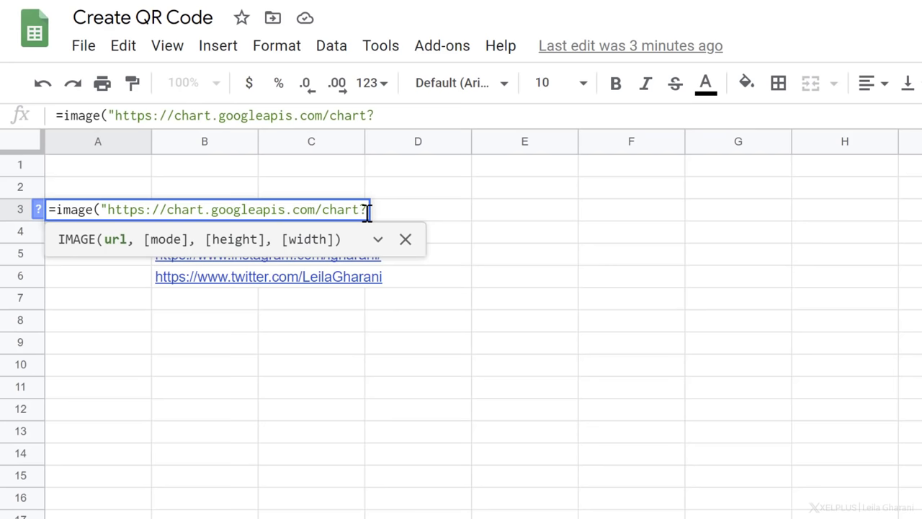
{"action": "left_click", "coordinate": [405, 239]}
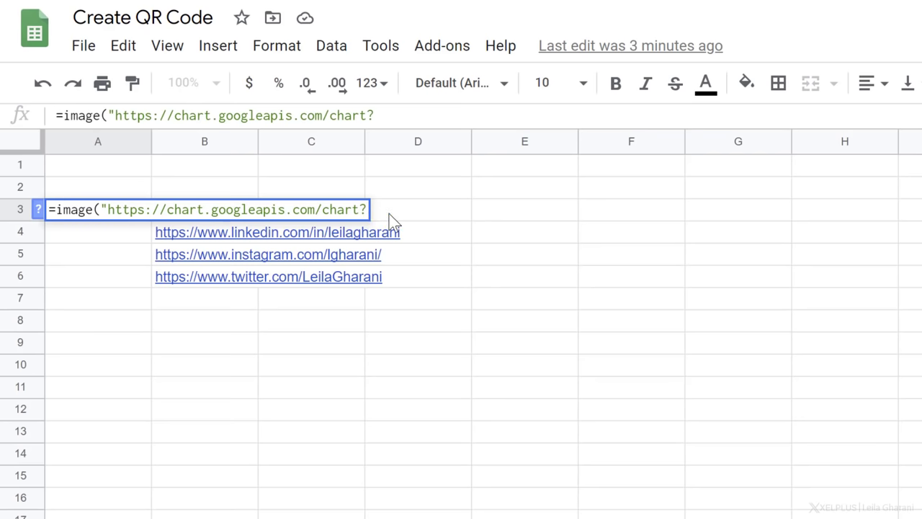
- Append the copied cht=qr and chs parameters to the URL, joined with &, and set the image size to 500x500
{"action": "key", "text": "super+v"}
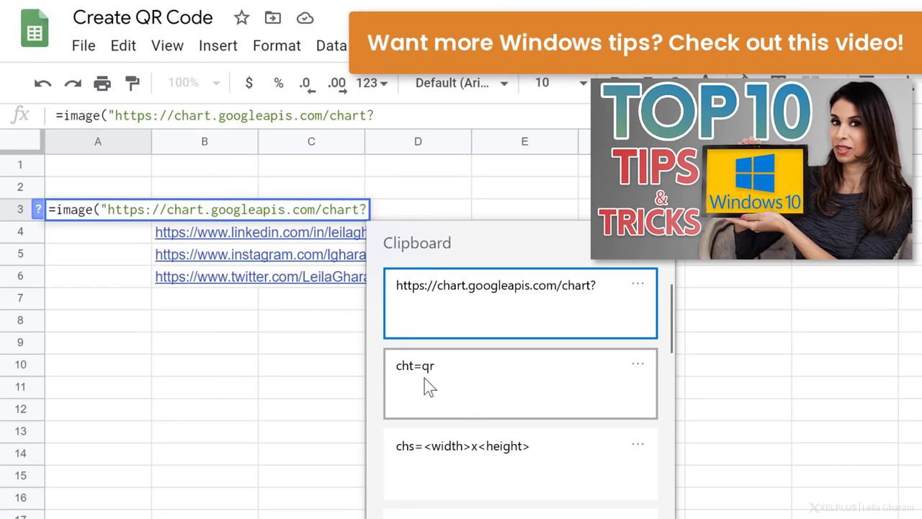
{"action": "left_click", "coordinate": [433, 386]}
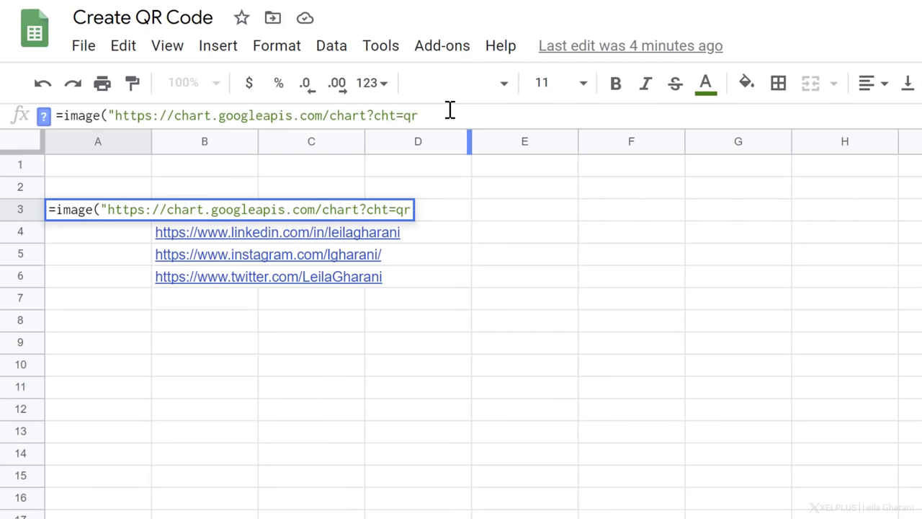
{"action": "type", "text": "&"}
{"action": "key", "text": "super+v"}
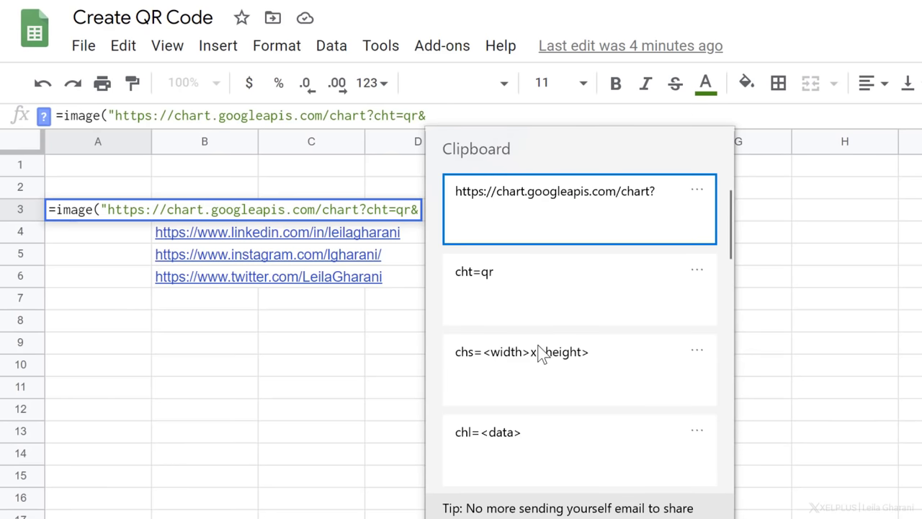
{"action": "left_click", "coordinate": [543, 377]}
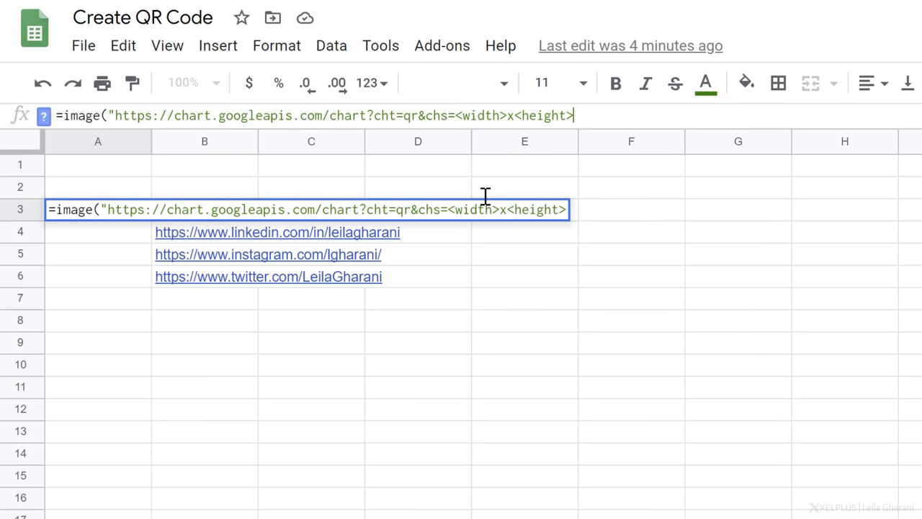
{"action": "left_click_drag", "start_coordinate": [572, 113], "coordinate": [516, 114]}
{"action": "type", "text": "500"}
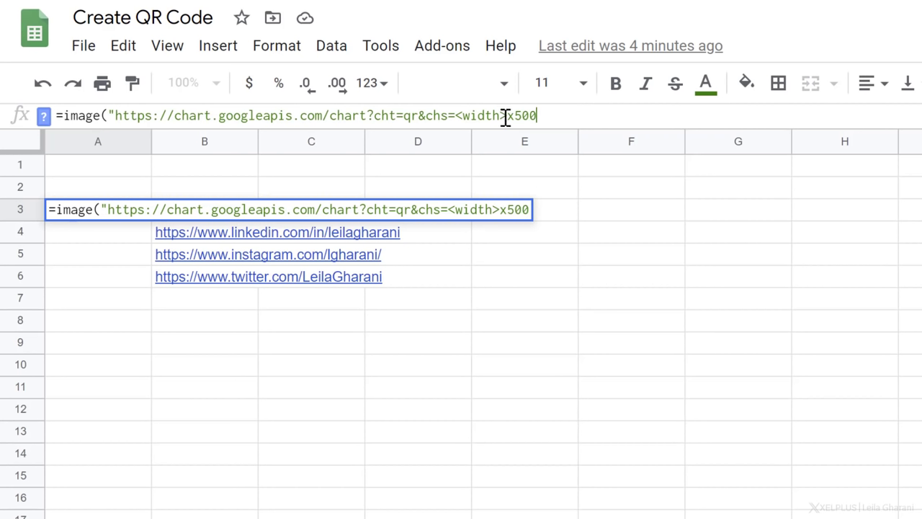
{"action": "left_click_drag", "start_coordinate": [507, 116], "coordinate": [456, 116]}
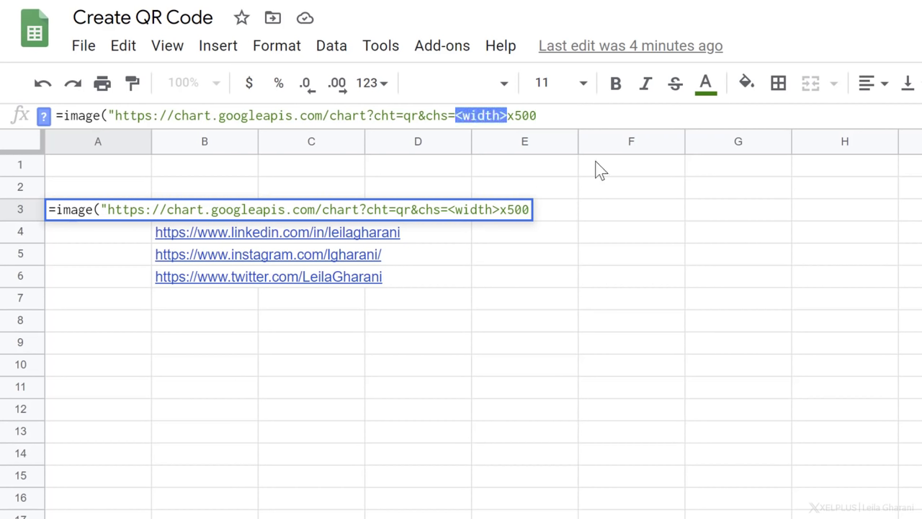
{"action": "type", "text": "500"}
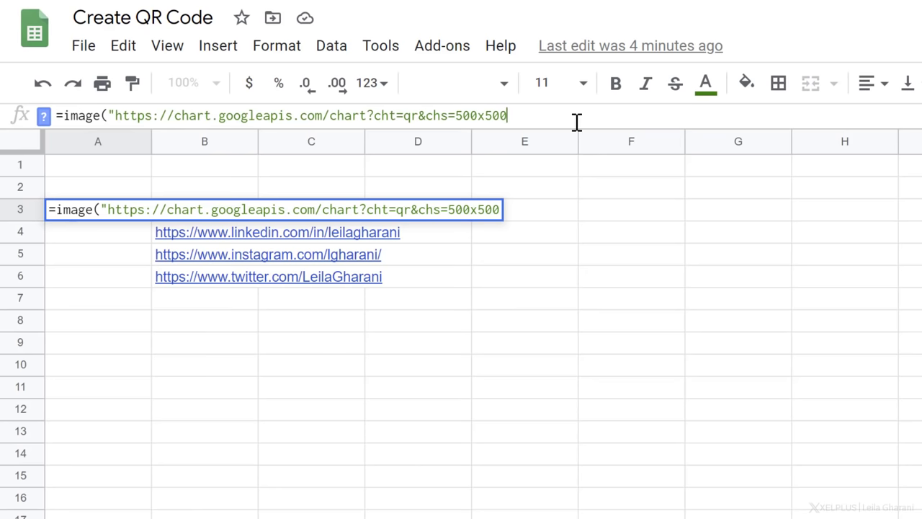
{"action": "type", "text": "&"}
{"action": "key", "text": "super+v"}
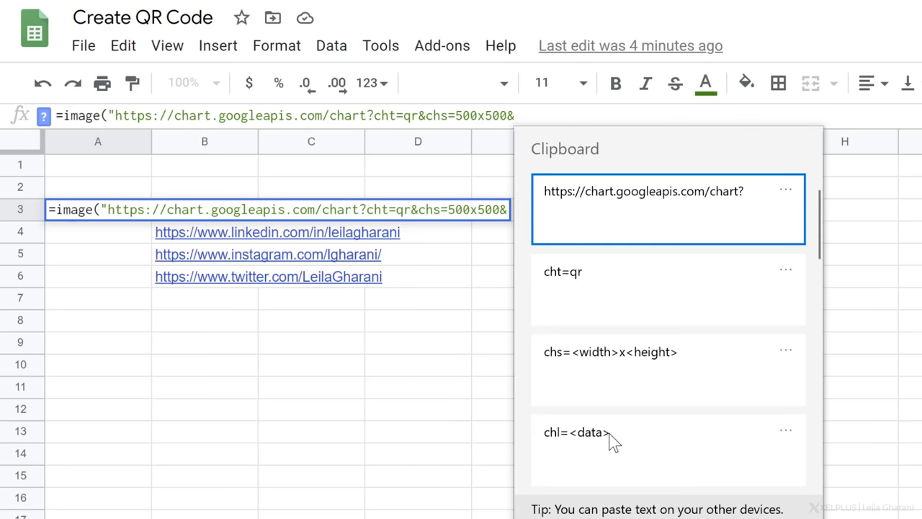
{"action": "left_click", "coordinate": [602, 454]}
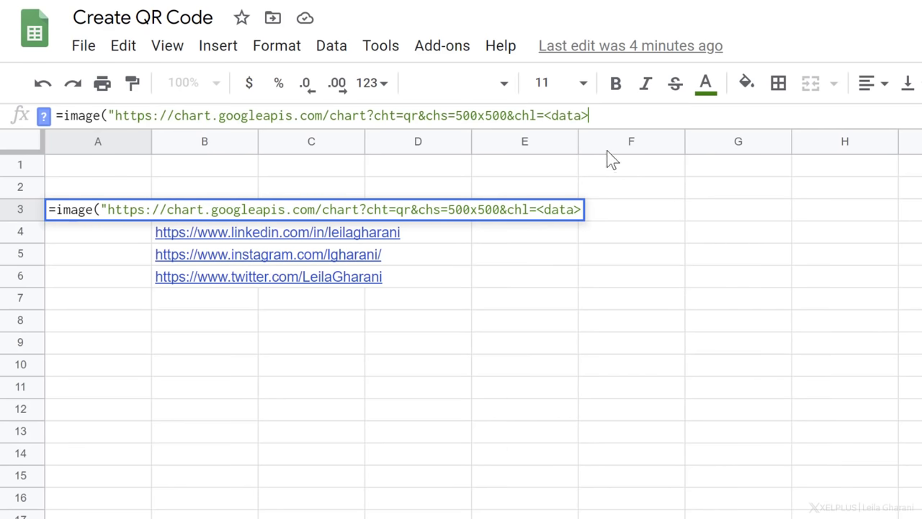
{"action": "left_click_drag", "start_coordinate": [595, 115], "coordinate": [548, 114]}
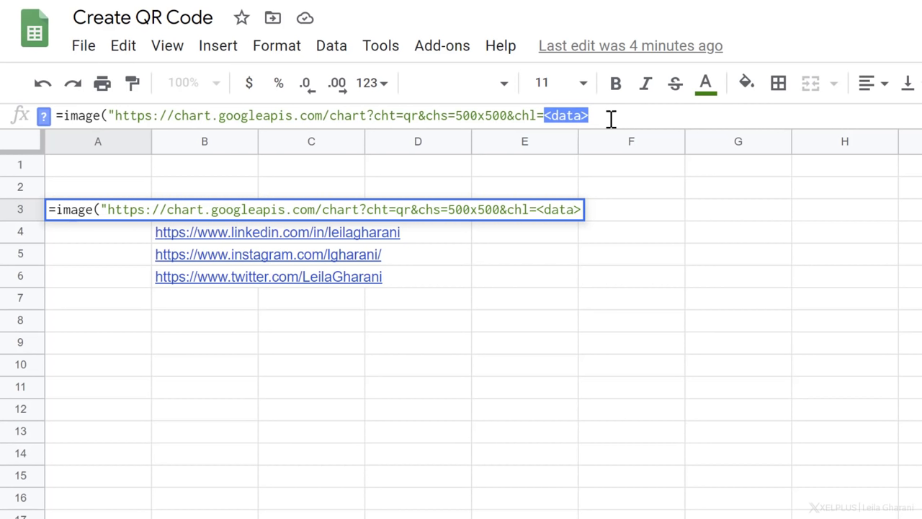
{"action": "type", "text": "\""}
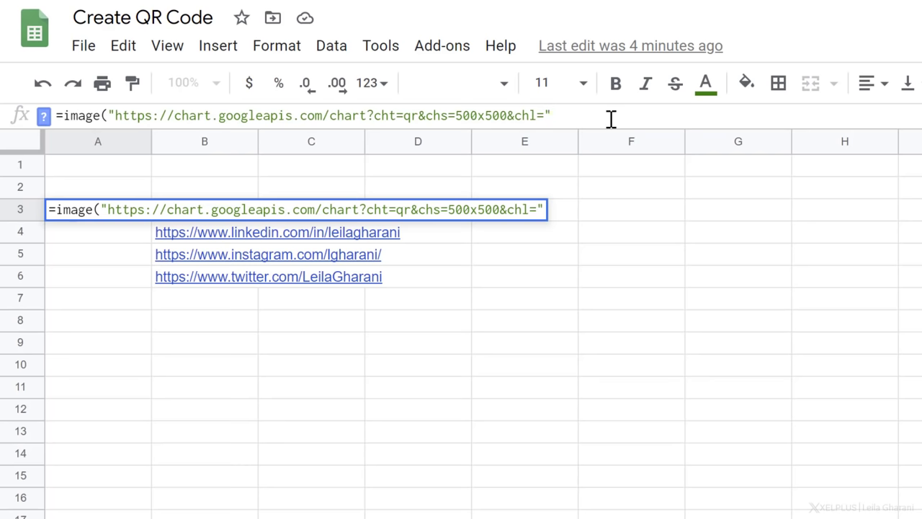
{"action": "type", "text": "www.x"}
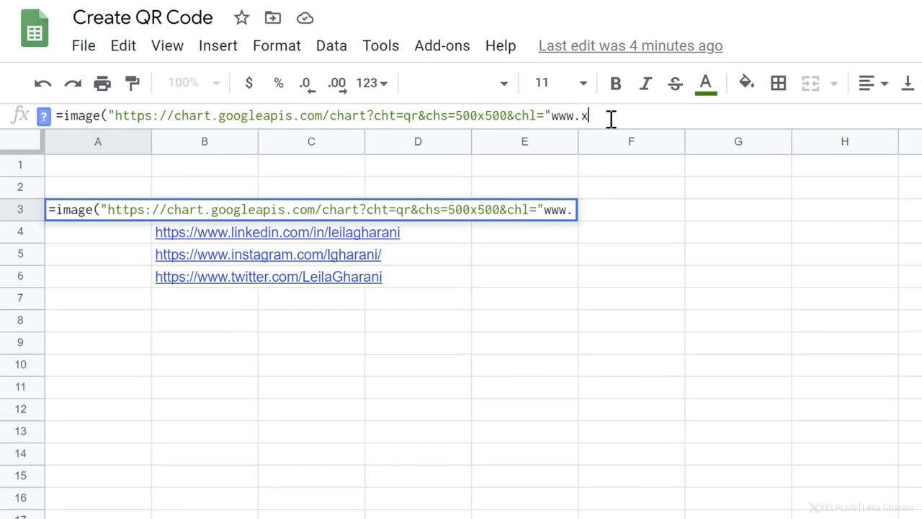
{"action": "type", "text": "elplus.com"}
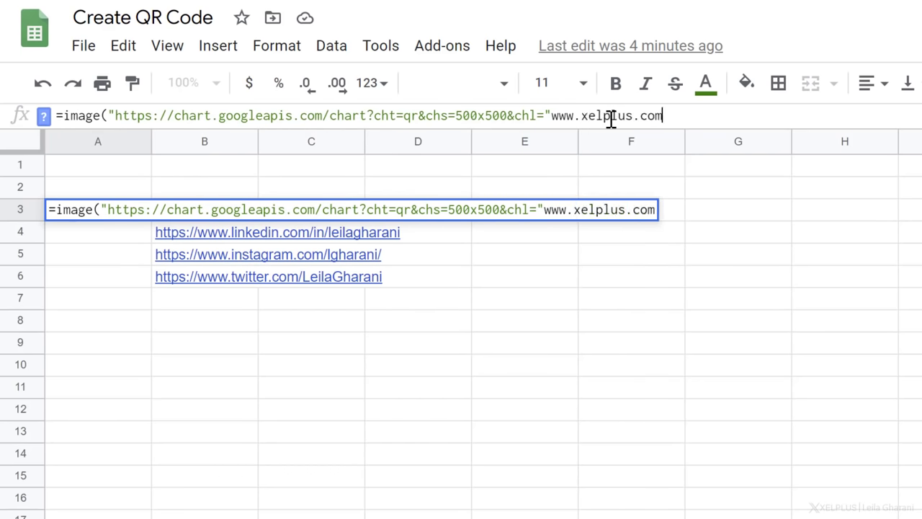
{"action": "type", "text": "\""}
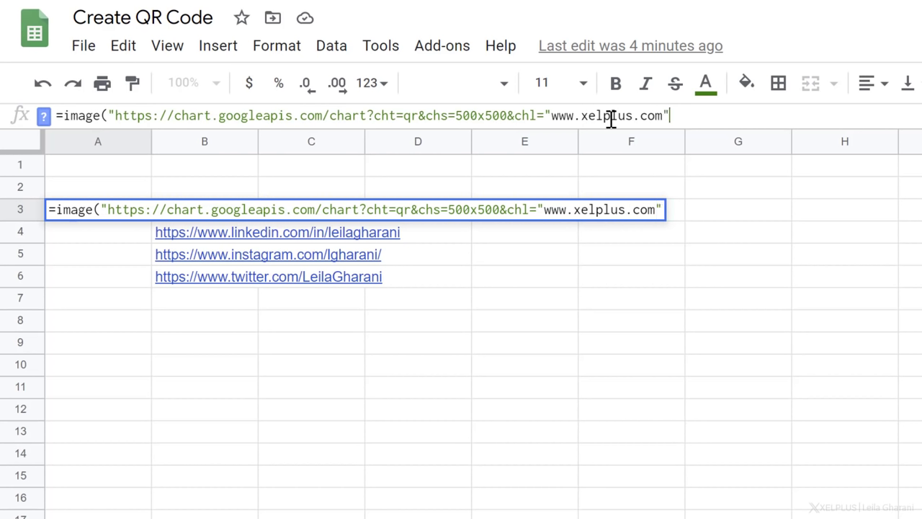
{"action": "left_click", "coordinate": [550, 115]}
{"action": "key", "text": "BackSpace"}
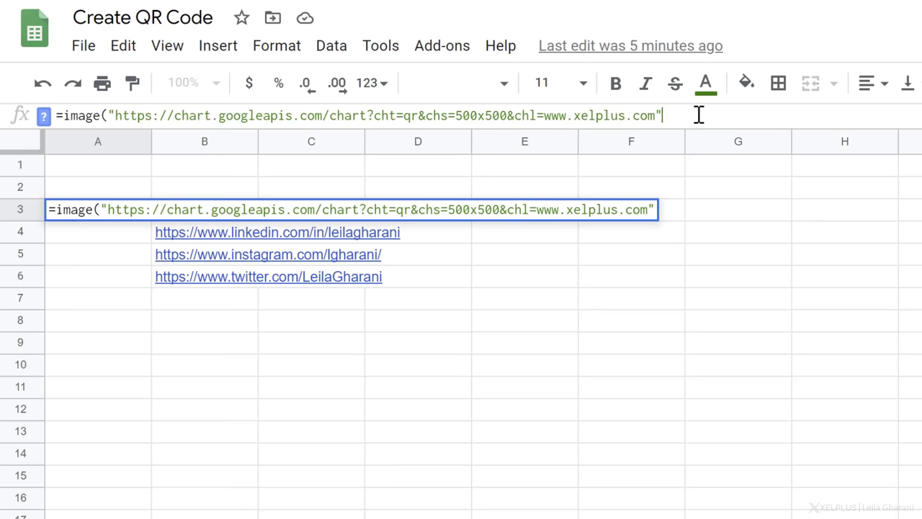
{"action": "type", "text": ")"}
{"action": "key", "text": "Return"}
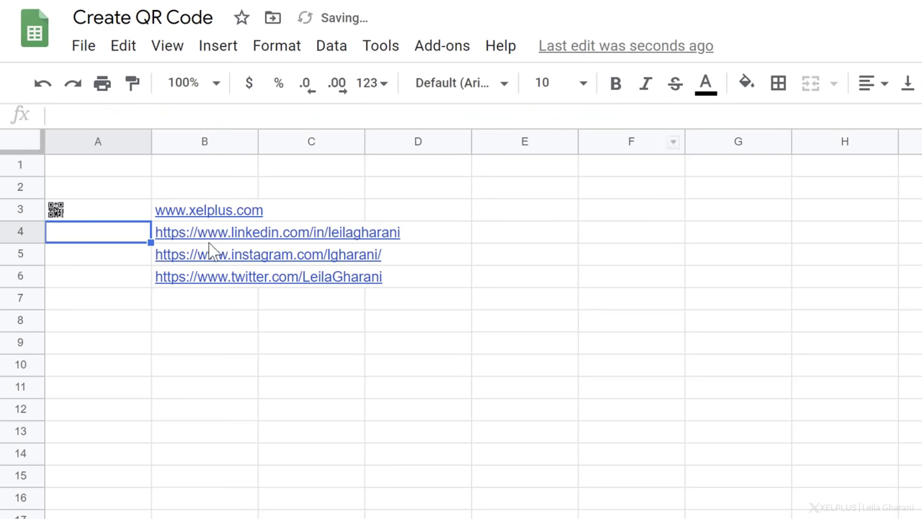
- Increase the height of rows 3 to 6 together so the QR code in A3 is enlarged
{"action": "key", "text": "Up"}
{"action": "key", "text": "Up"}
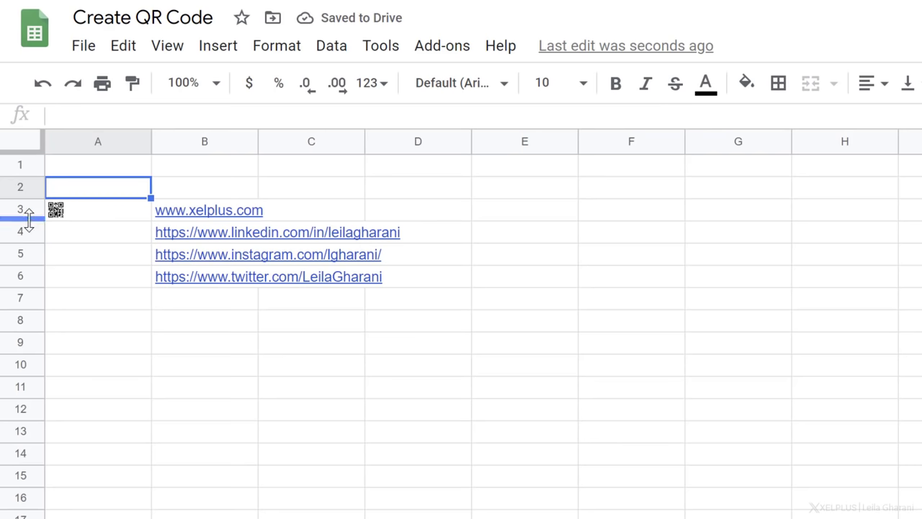
{"action": "left_click_drag", "start_coordinate": [21, 210], "coordinate": [16, 350]}
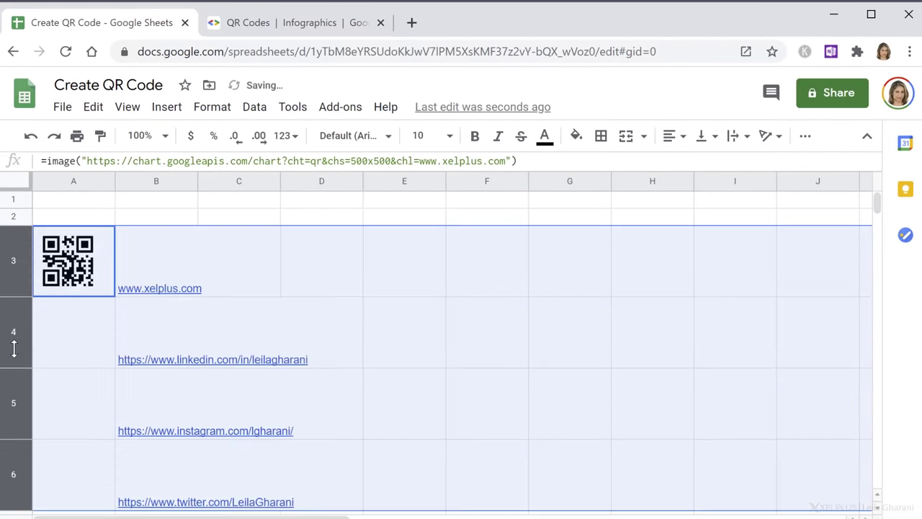
{"action": "left_click", "coordinate": [103, 263]}
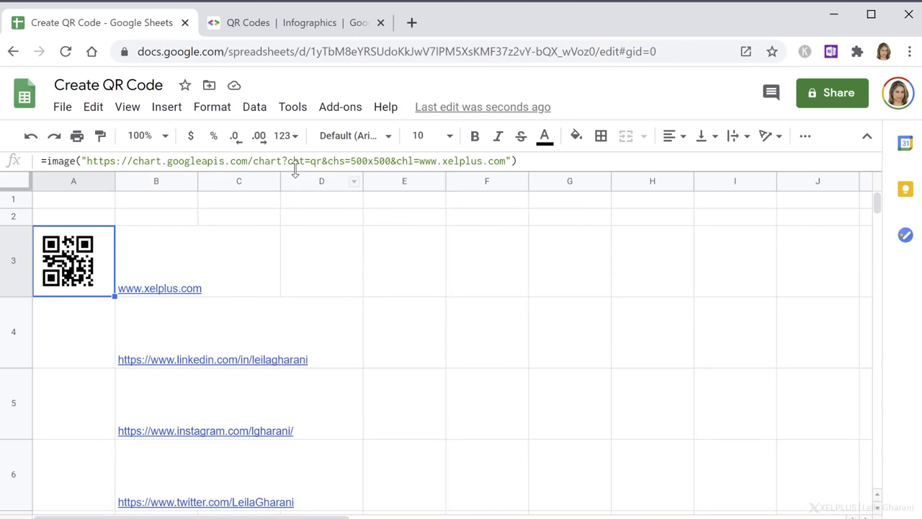
{"action": "left_click_drag", "start_coordinate": [420, 161], "coordinate": [507, 158]}
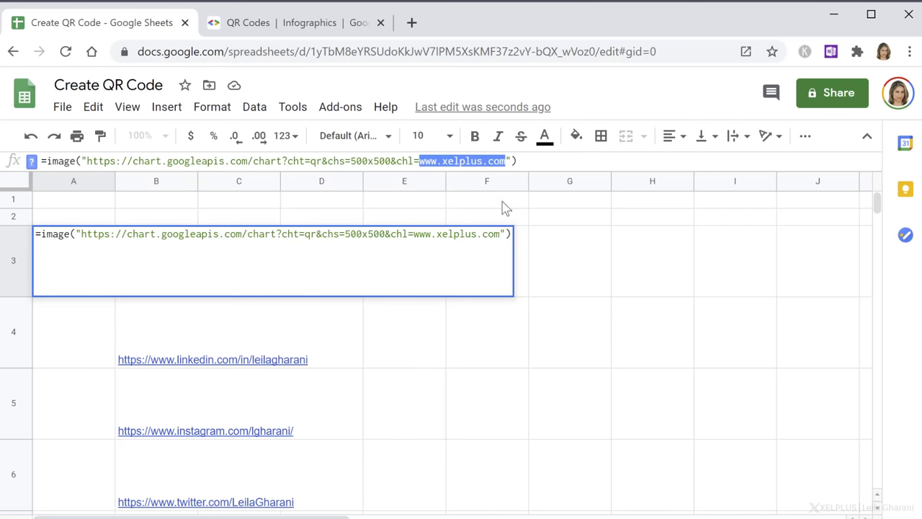
{"action": "key", "text": "Delete"}
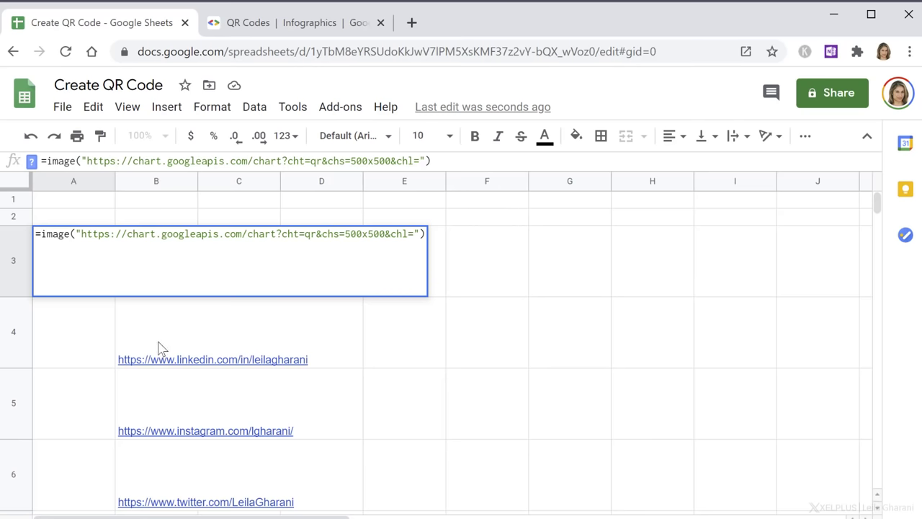
{"action": "mouse_move", "coordinate": [160, 349]}
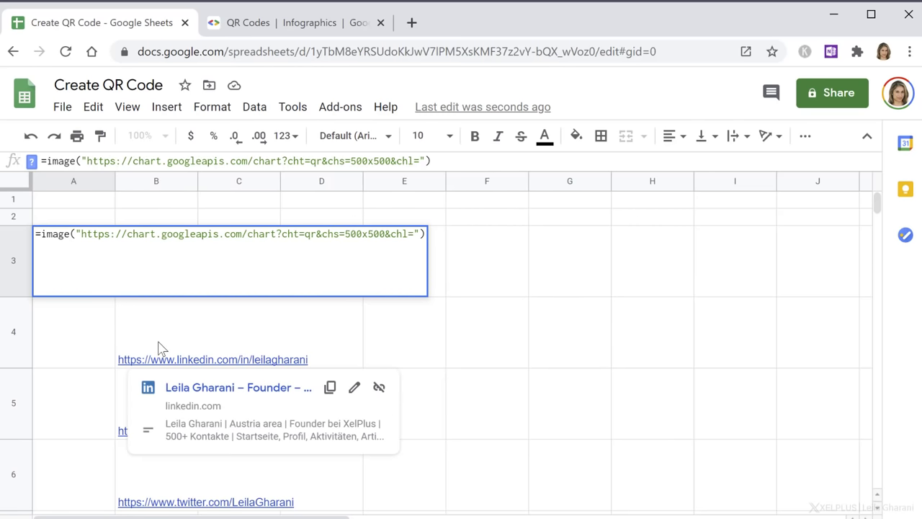
{"action": "left_click_drag", "start_coordinate": [425, 159], "coordinate": [310, 159]}
{"action": "left_click", "coordinate": [426, 159]}
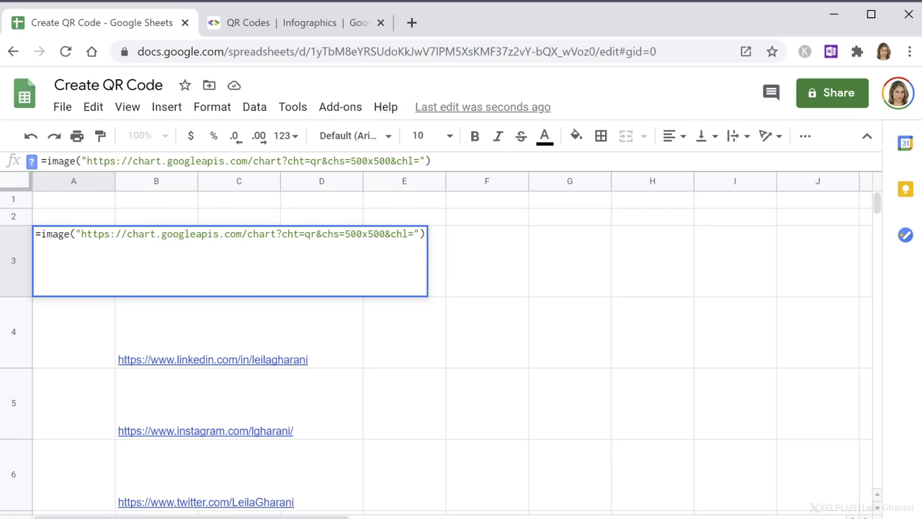
{"action": "type", "text": "& "}
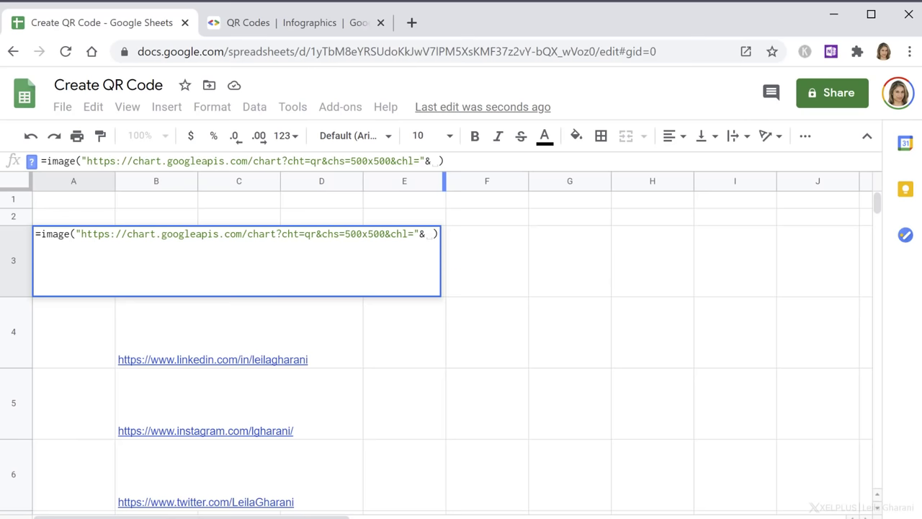
{"action": "type", "text": "B"}
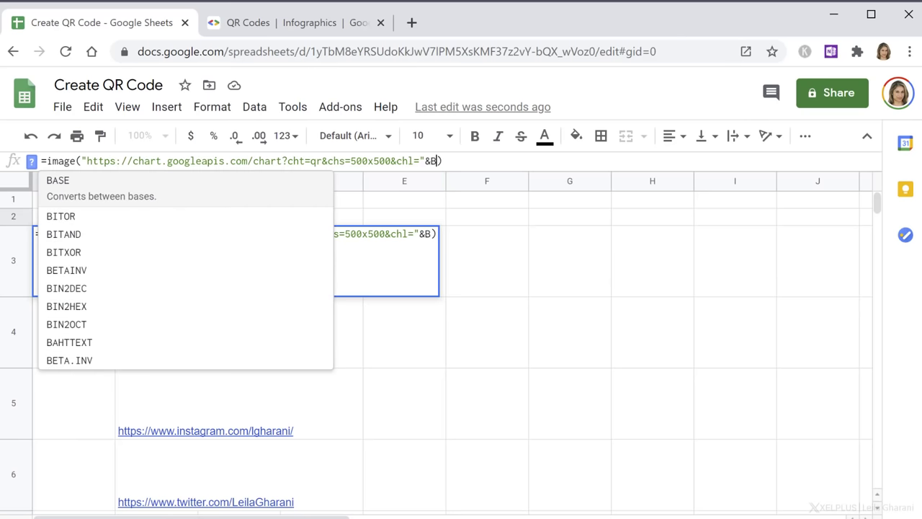
{"action": "type", "text": "3"}
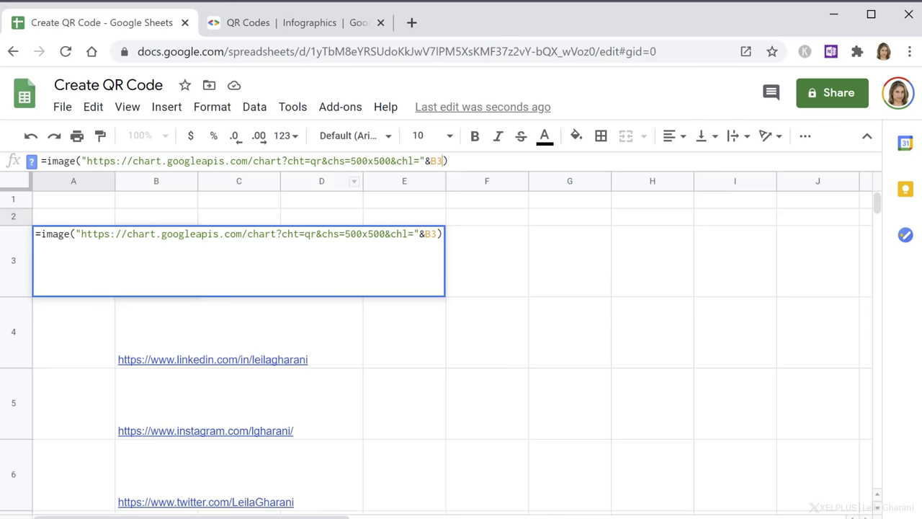
{"action": "key", "text": "Return"}
- Fill the A3 formula down to A6 and check the copied formulas in A4 and A5
{"action": "left_click", "coordinate": [76, 284]}
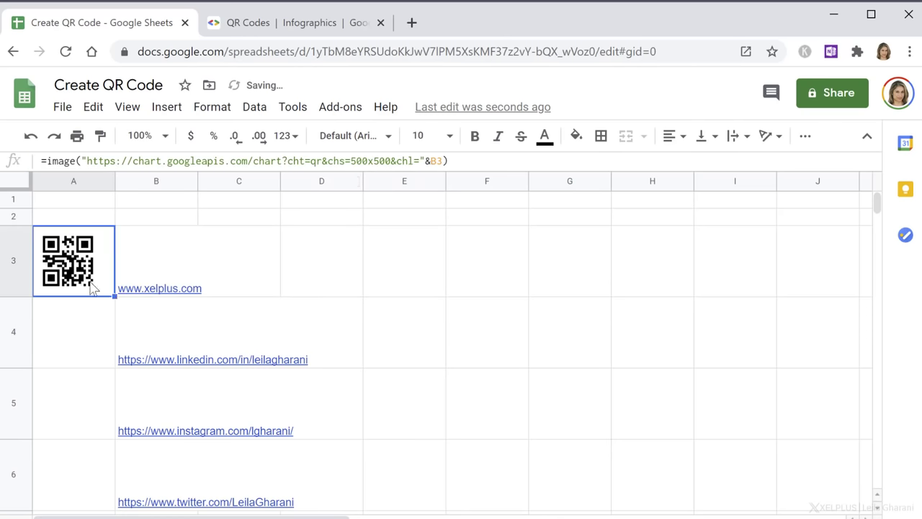
{"action": "left_click_drag", "start_coordinate": [113, 298], "coordinate": [84, 383]}
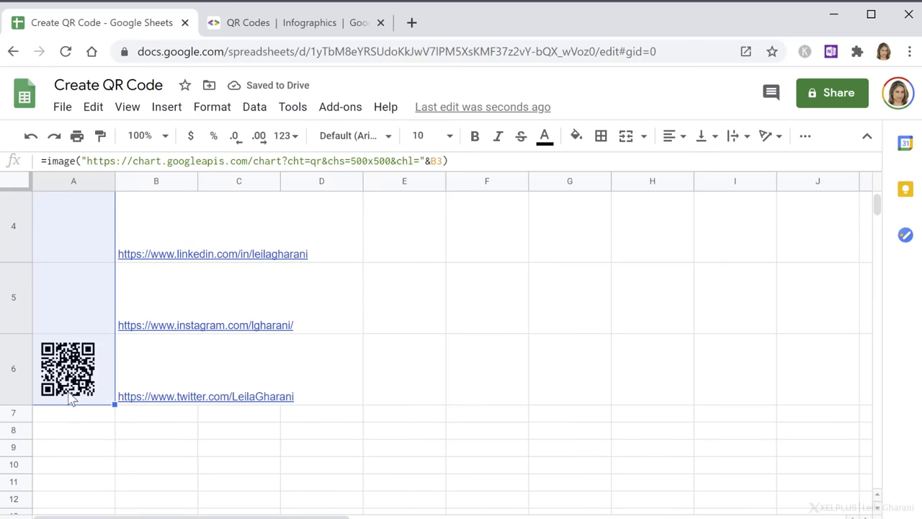
{"action": "scroll", "coordinate": [70, 399], "scroll_direction": "up", "scroll_amount": 3}
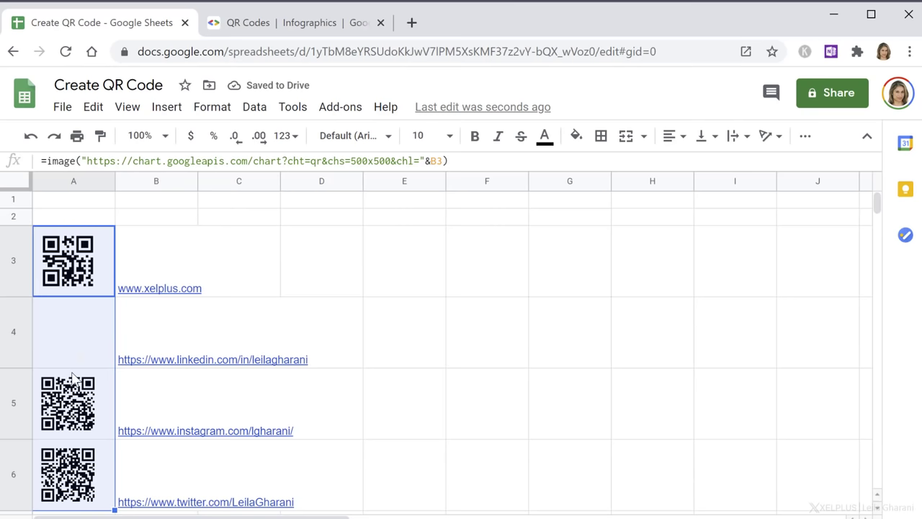
{"action": "left_click", "coordinate": [68, 327]}
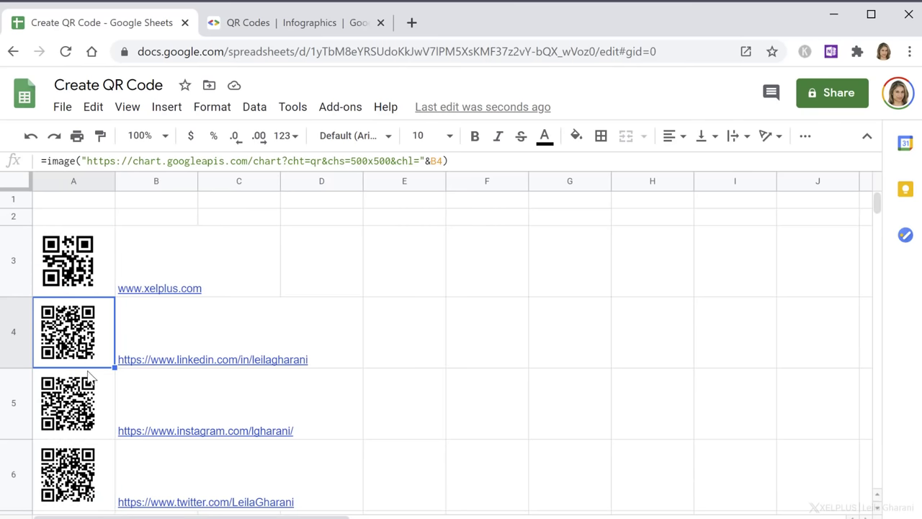
{"action": "left_click", "coordinate": [82, 425]}
{"action": "scroll", "coordinate": [108, 408], "scroll_direction": "down", "scroll_amount": 3}
{"action": "scroll", "coordinate": [109, 409], "scroll_direction": "up", "scroll_amount": 2}
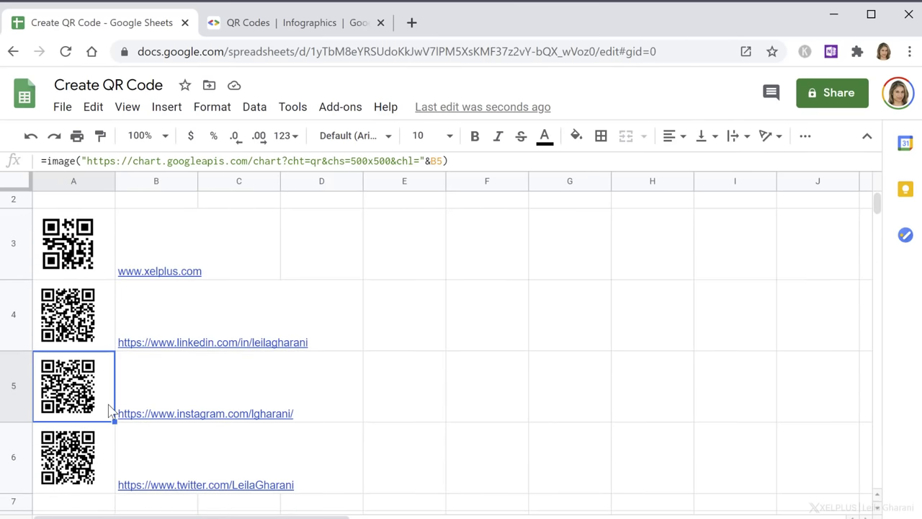
- Copy the QR codes in A3:A4 and paste them into a blank Word document
{"action": "left_click", "coordinate": [77, 253]}
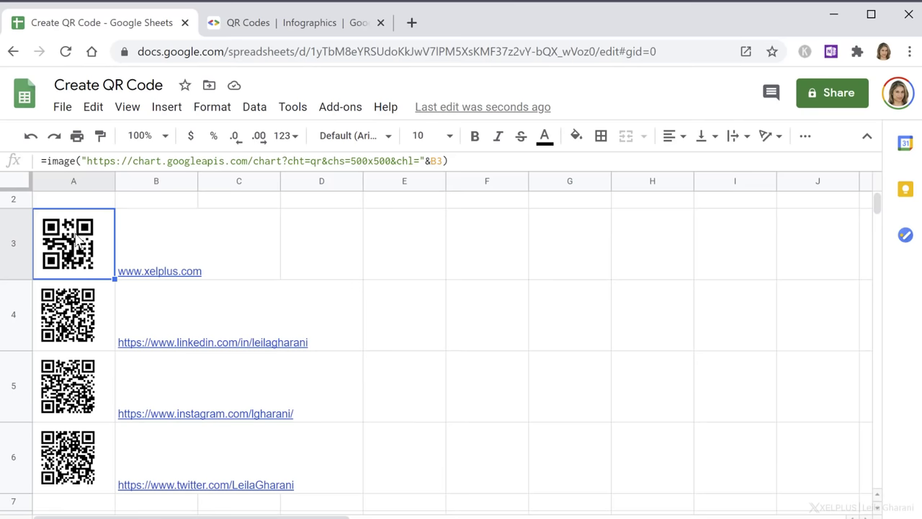
{"action": "key", "text": "ctrl+c"}
{"action": "left_click_drag", "start_coordinate": [81, 260], "coordinate": [72, 327]}
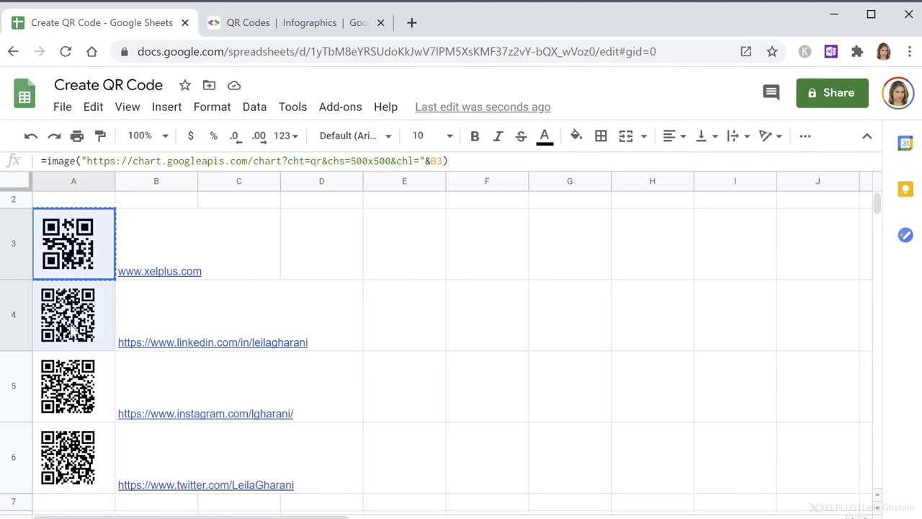
{"action": "key", "text": "ctrl+c"}
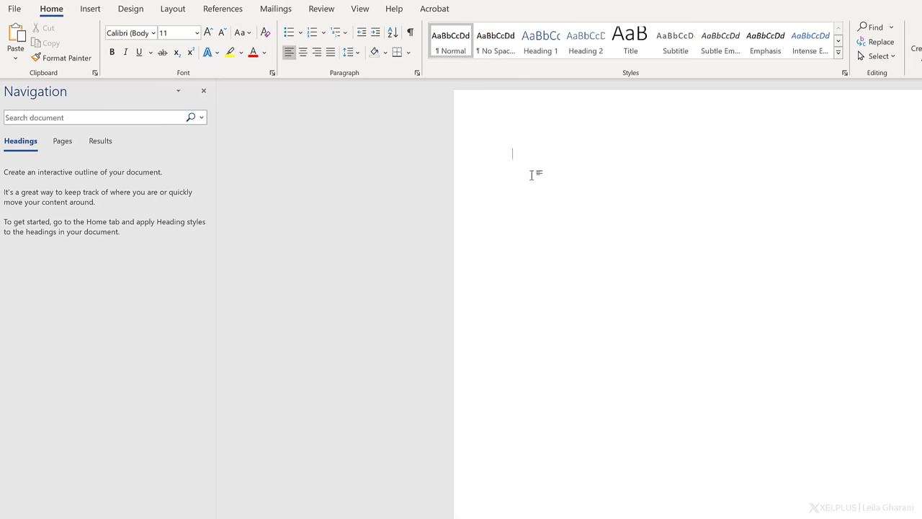
{"action": "key", "text": "ctrl+v"}
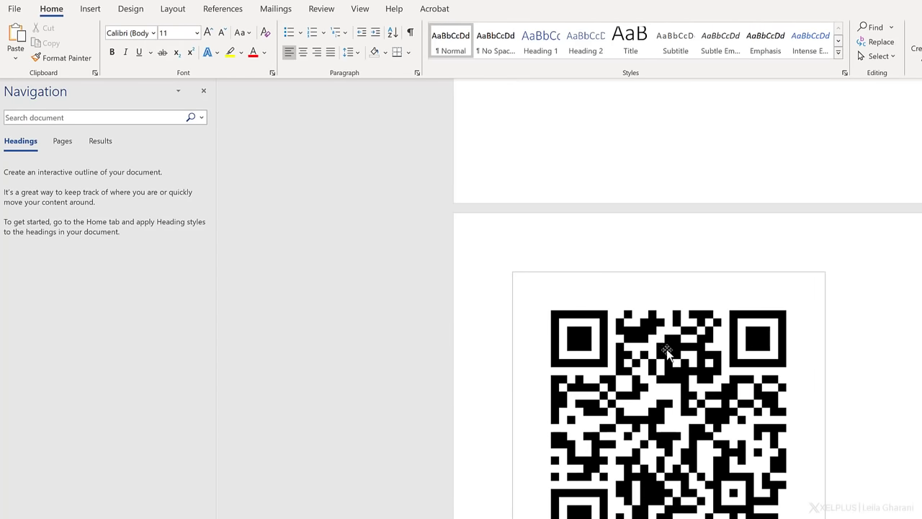
- Scale the first pasted QR code down proportionally to slightly over half its size and select the second one
{"action": "scroll", "coordinate": [669, 351], "scroll_direction": "up", "scroll_amount": 5}
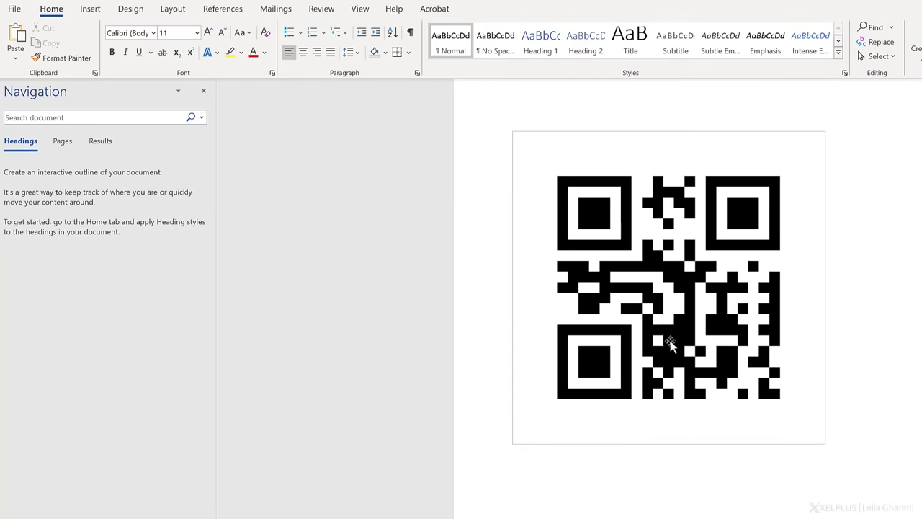
{"action": "left_click", "coordinate": [820, 427]}
{"action": "left_click_drag", "start_coordinate": [824, 439], "coordinate": [659, 311]}
{"action": "left_click", "coordinate": [752, 425]}
{"action": "scroll", "coordinate": [784, 504], "scroll_direction": "down", "scroll_amount": 1}
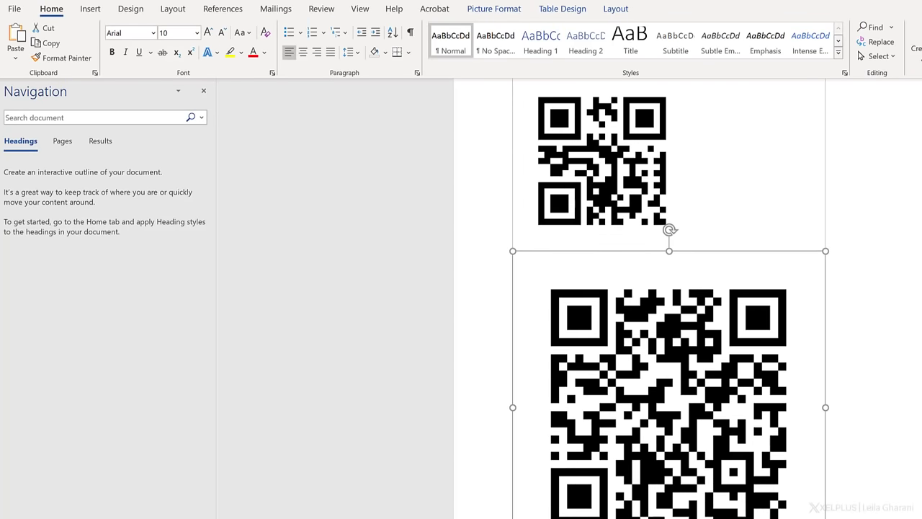